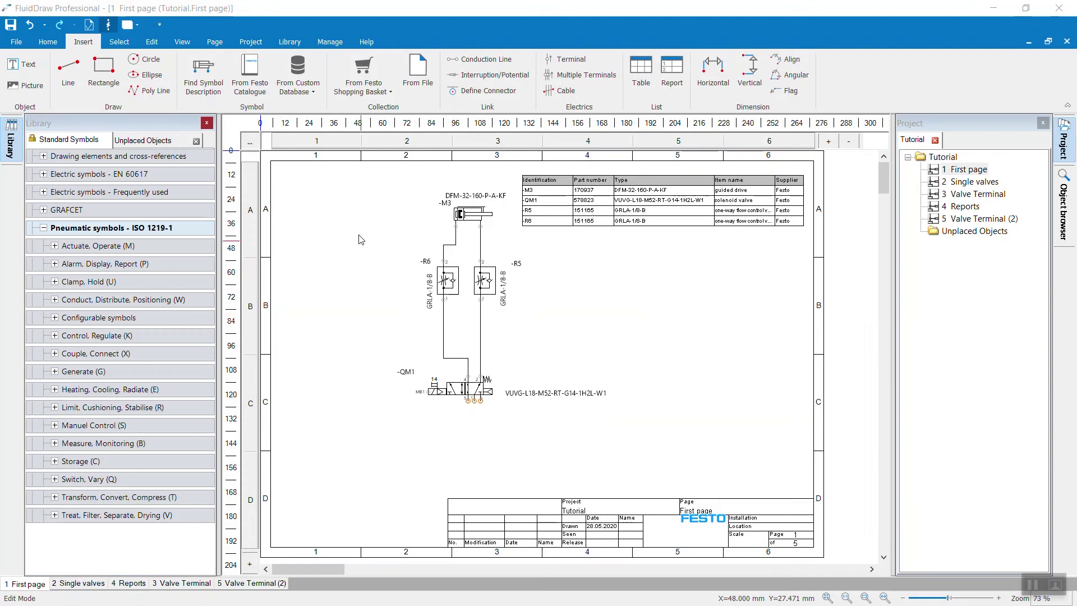
- Display the drawing grid on the First page
left_click(182, 42)
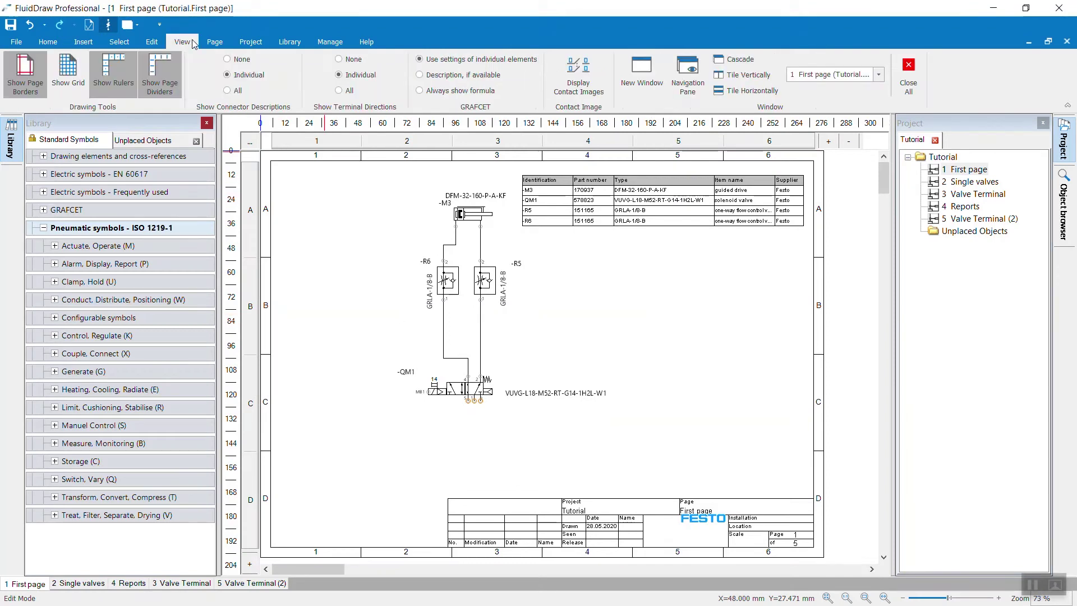
left_click(69, 73)
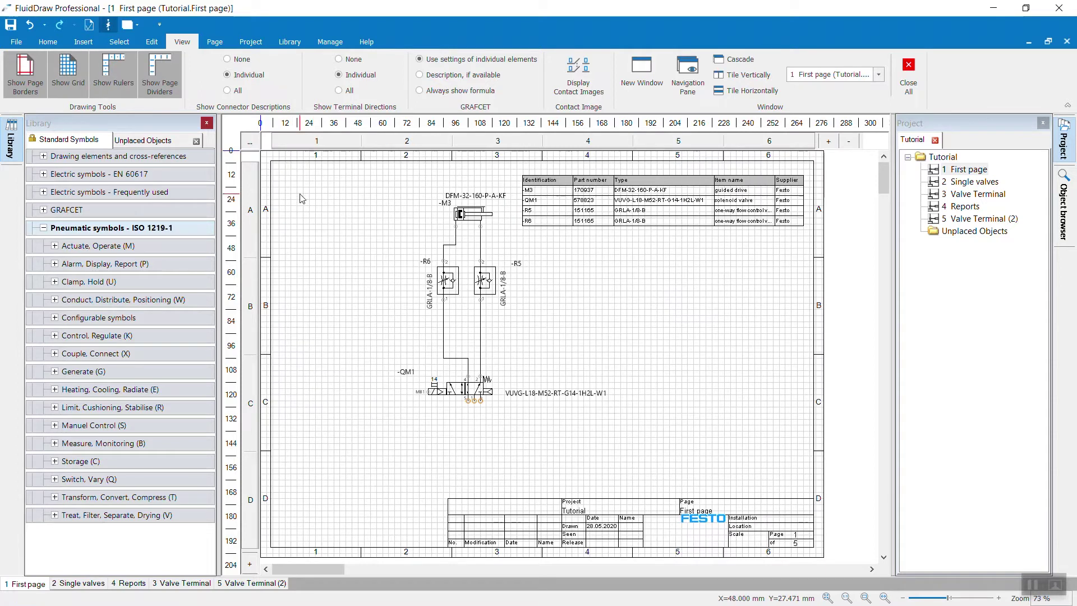
scroll(368, 241, "up", 4, "ctrl")
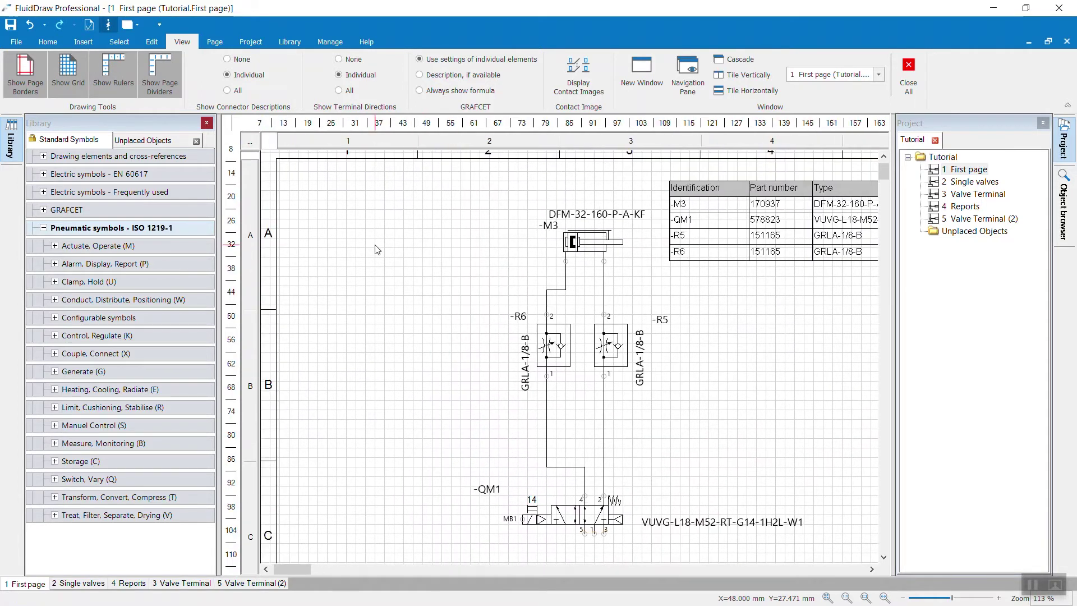
scroll(377, 249, "up", 2, "ctrl")
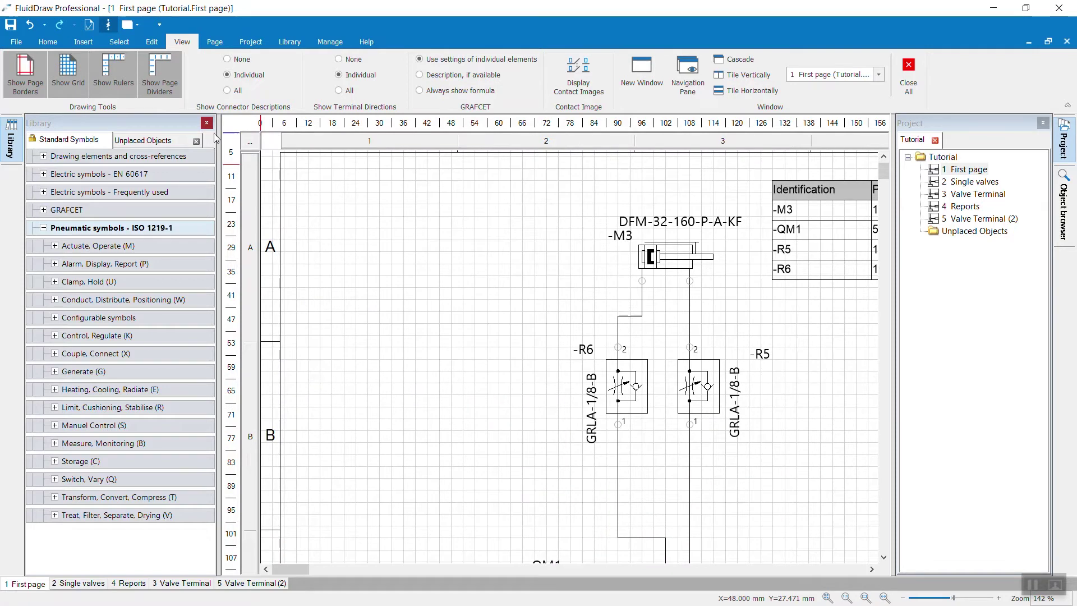
- Draw a rectangle about 33 mm wide and 12 mm high in the empty area left of cylinder -M3
left_click(91, 46)
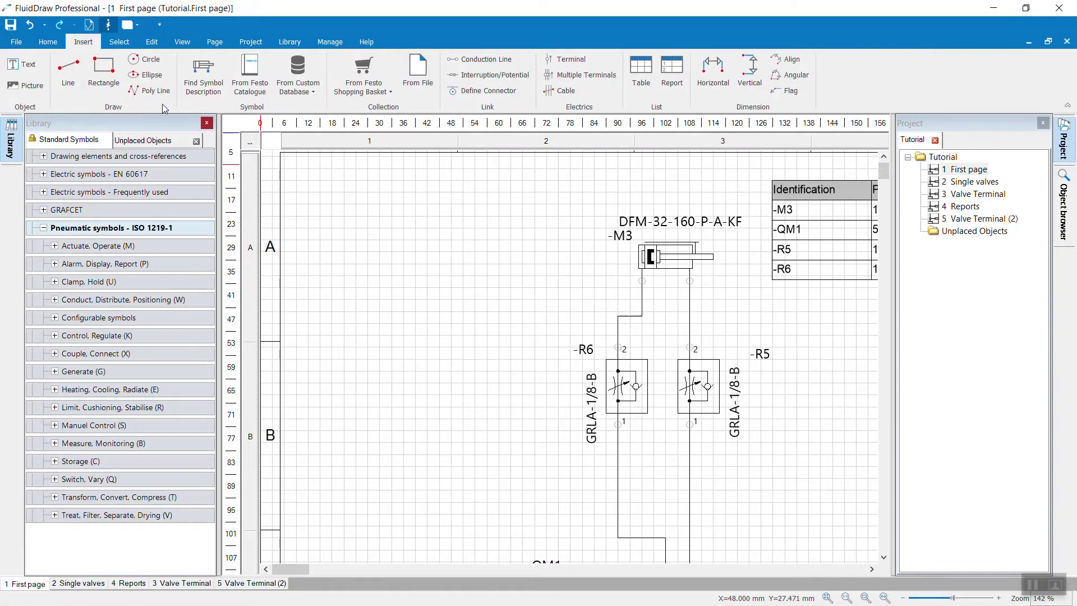
left_click(104, 73)
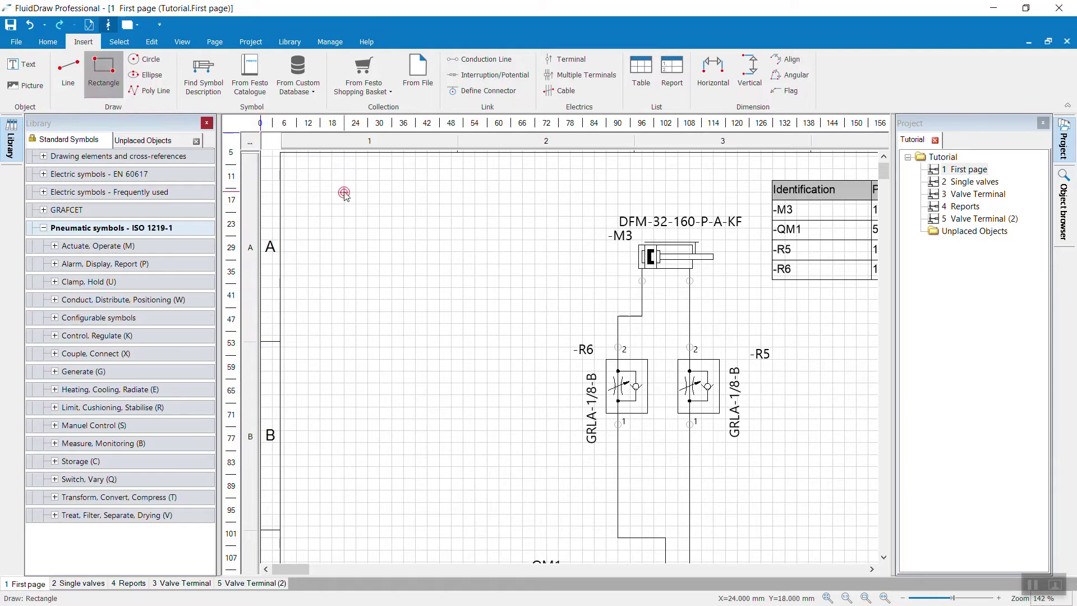
mouse_move(343, 192)
left_mouse_down()
mouse_move(439, 243)
mouse_move(475, 252)
mouse_move(475, 240)
left_mouse_up()
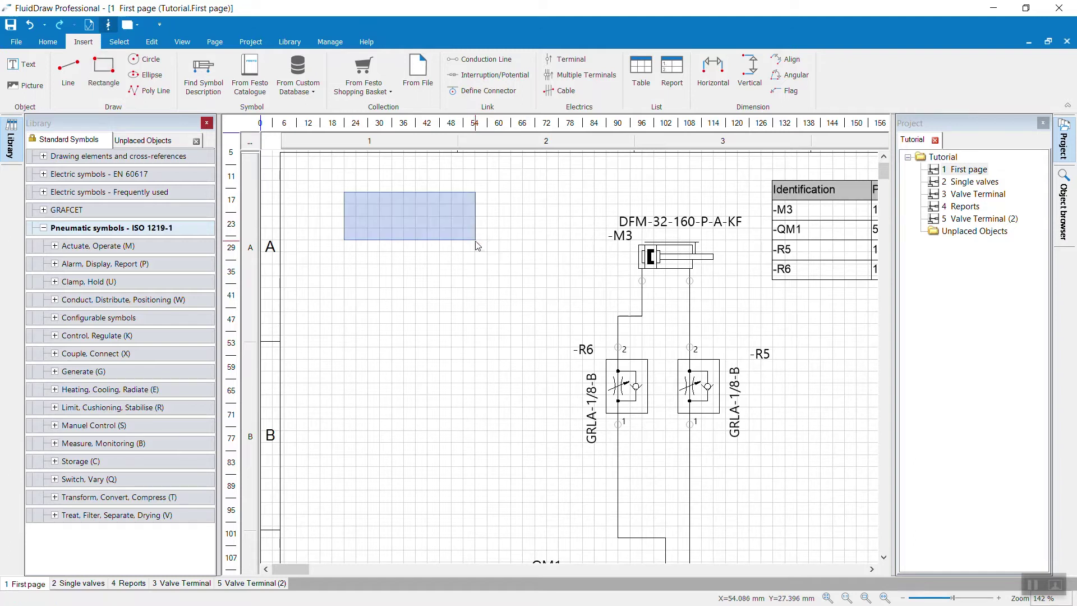
- Draw two diagonal lines from the rectangle's right corners that meet in a point about 9 mm to its right
left_click(74, 78)
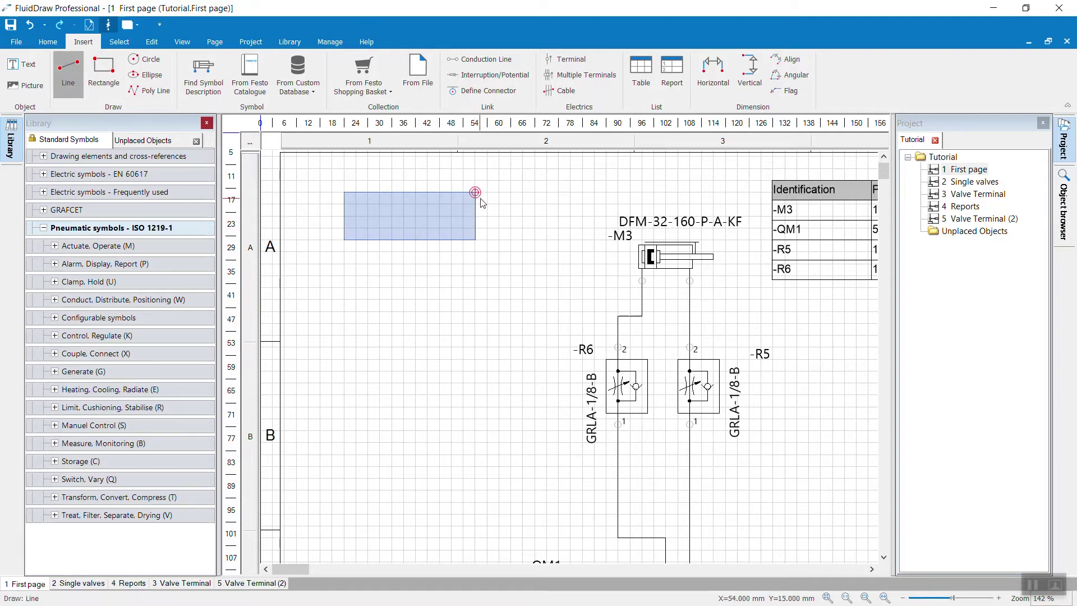
mouse_move(480, 193)
left_mouse_down()
mouse_move(510, 212)
mouse_move(498, 226)
mouse_move(511, 217)
left_mouse_up()
left_click(60, 73)
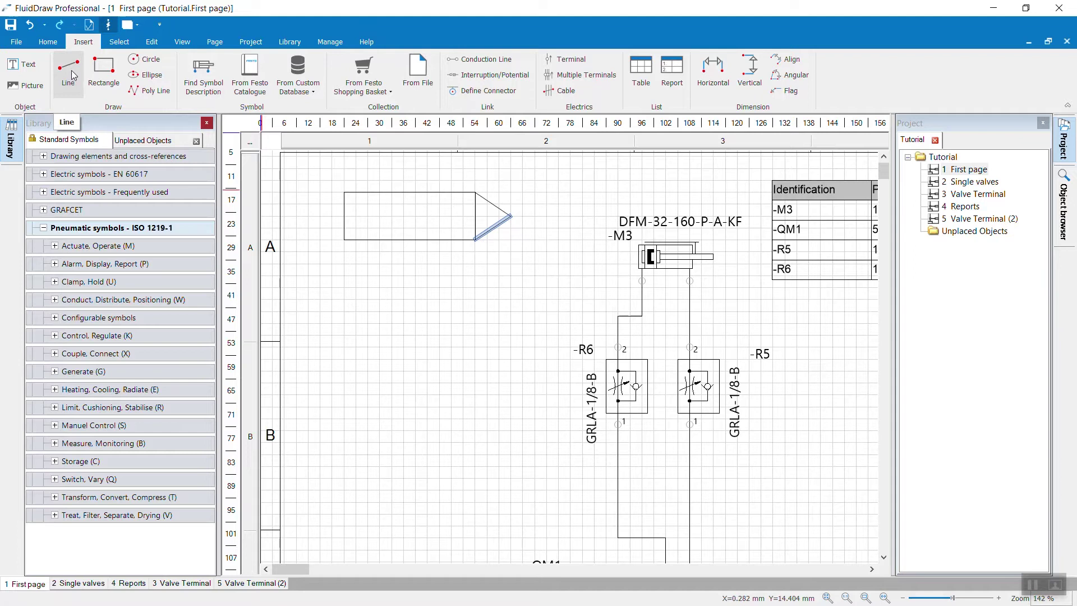
- Draw two vertical stub lines about 3 mm long below the rectangle's bottom edge, near its left and right ends
left_click(148, 42)
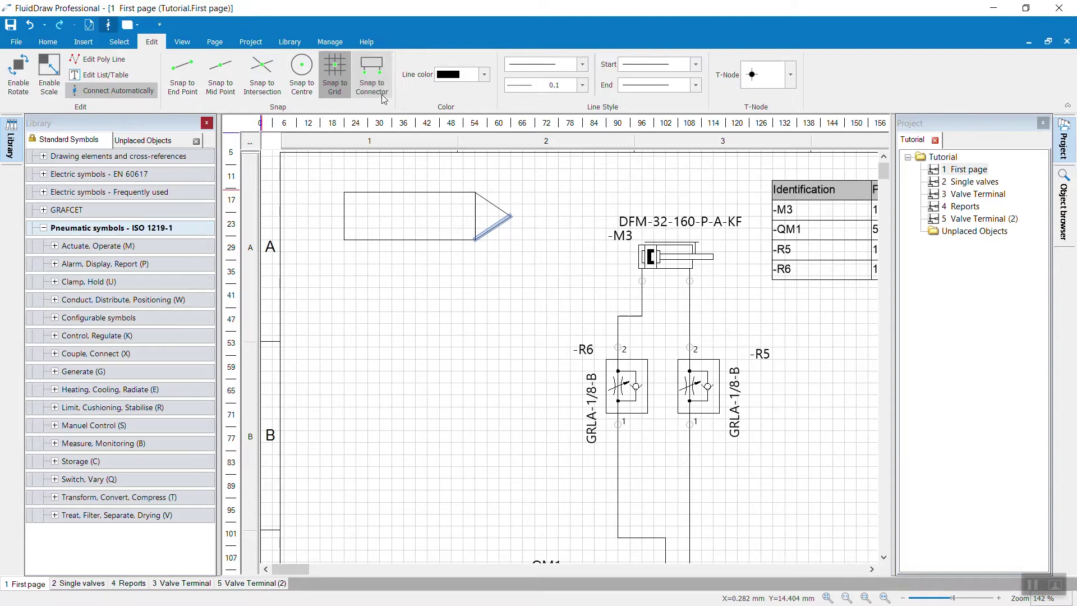
left_click(76, 43)
left_click(69, 79)
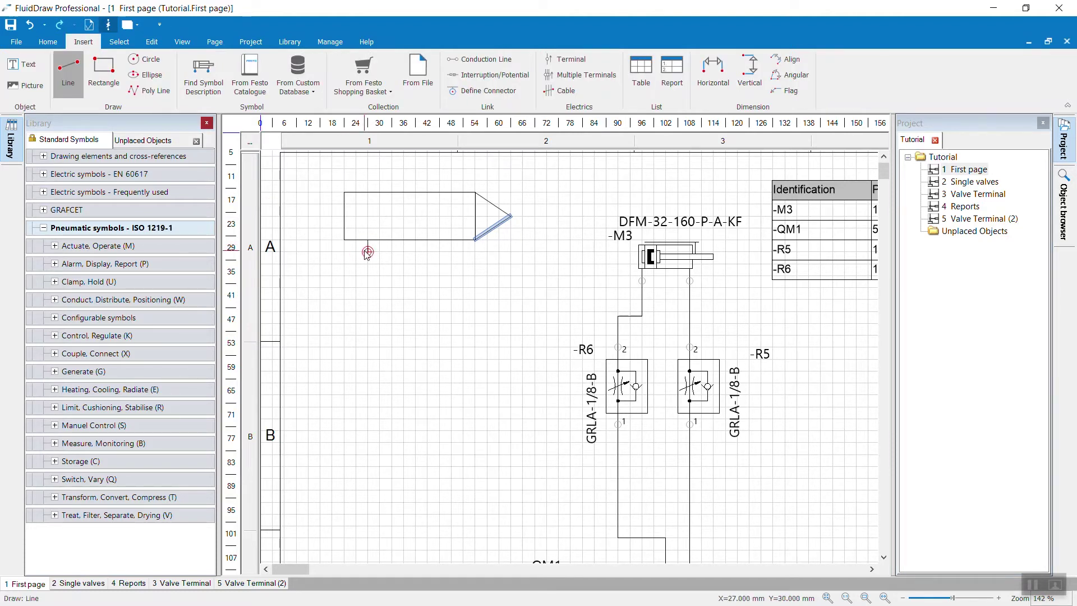
left_click_drag(367, 254, 368, 240)
left_click_drag(452, 241, 451, 252)
key("Escape")
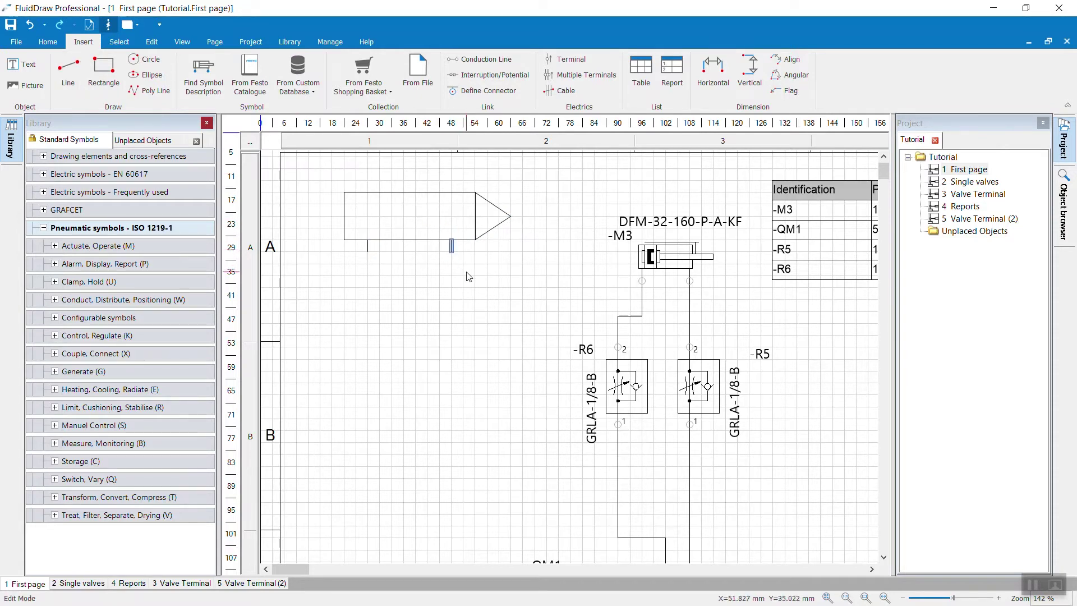
- Combine the rectangle, the diagonal lines and the two stub lines into one macro object
left_click(469, 276)
left_click_drag(317, 172, 524, 291)
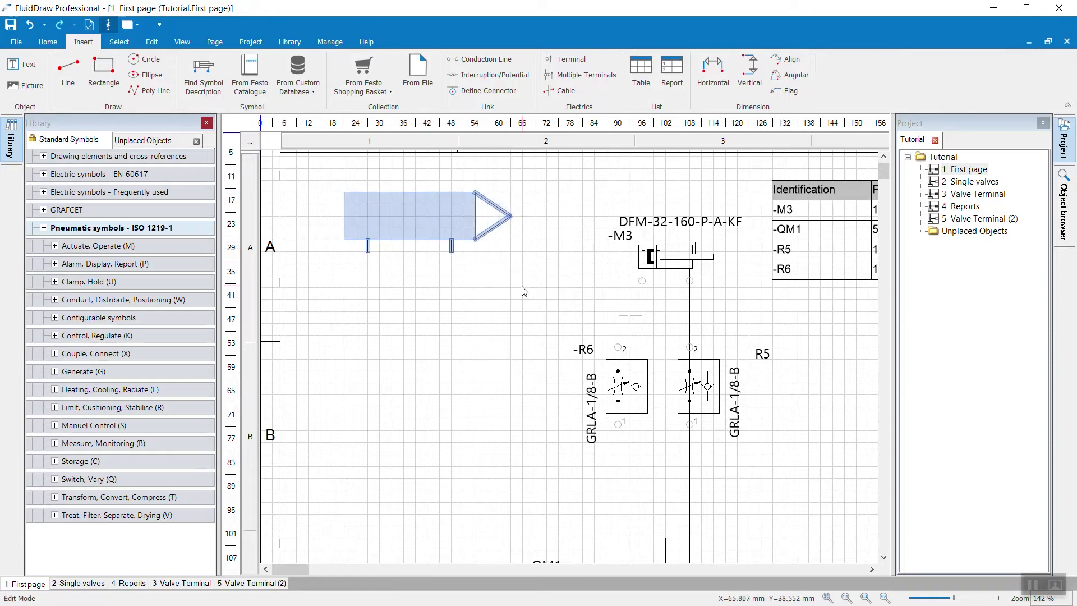
right_click(383, 212)
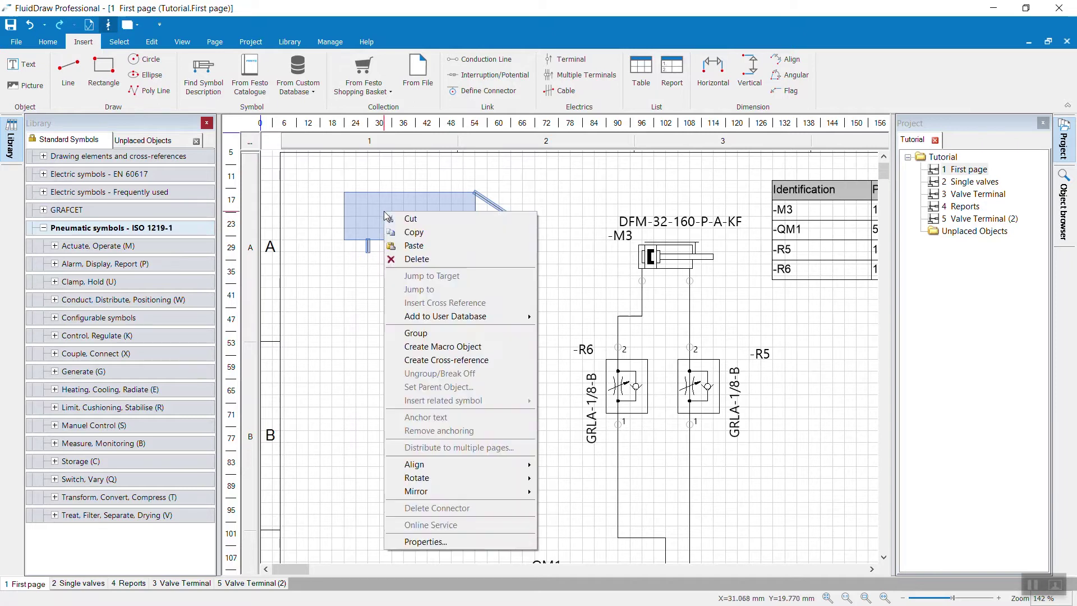
left_click(461, 352)
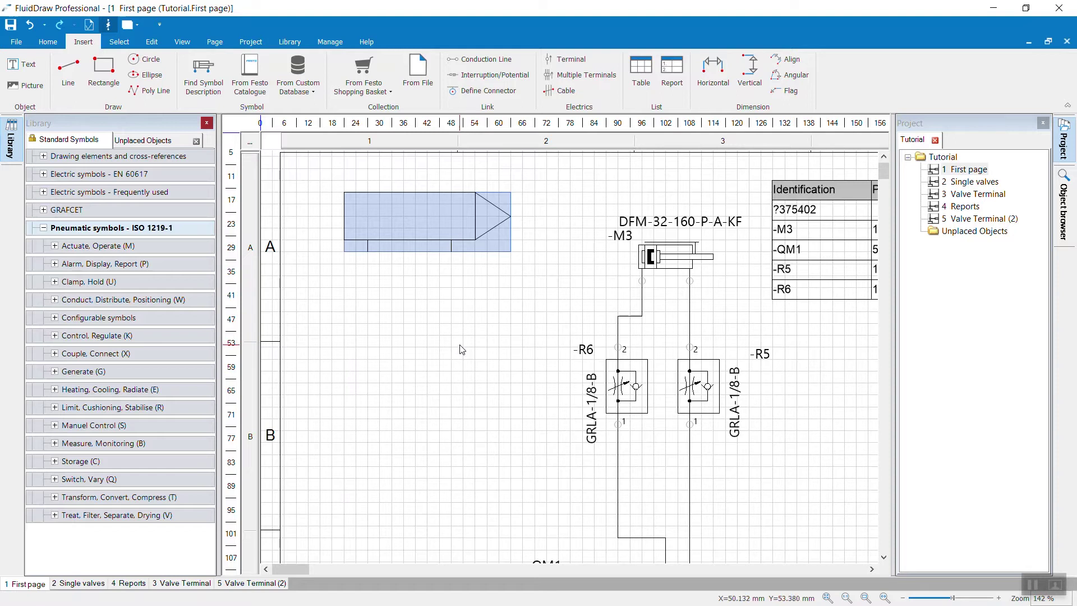
left_click(461, 351)
left_click(446, 242)
left_click(396, 178)
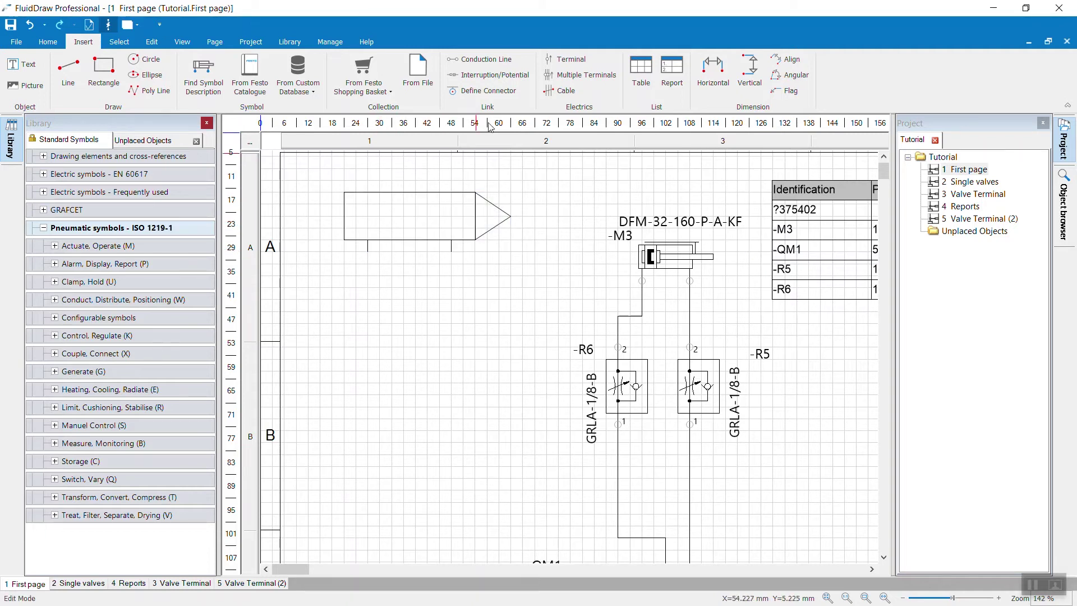
- Define multiple pneumatic connectors, placing one at the lower end of each stub line of the new symbol
left_click(489, 92)
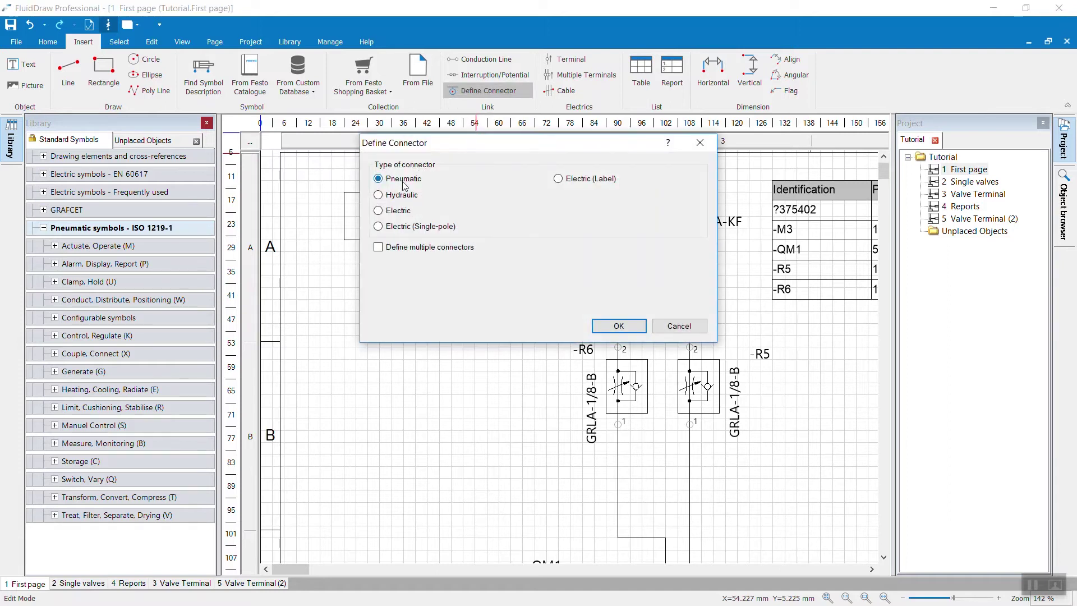
left_click(407, 253)
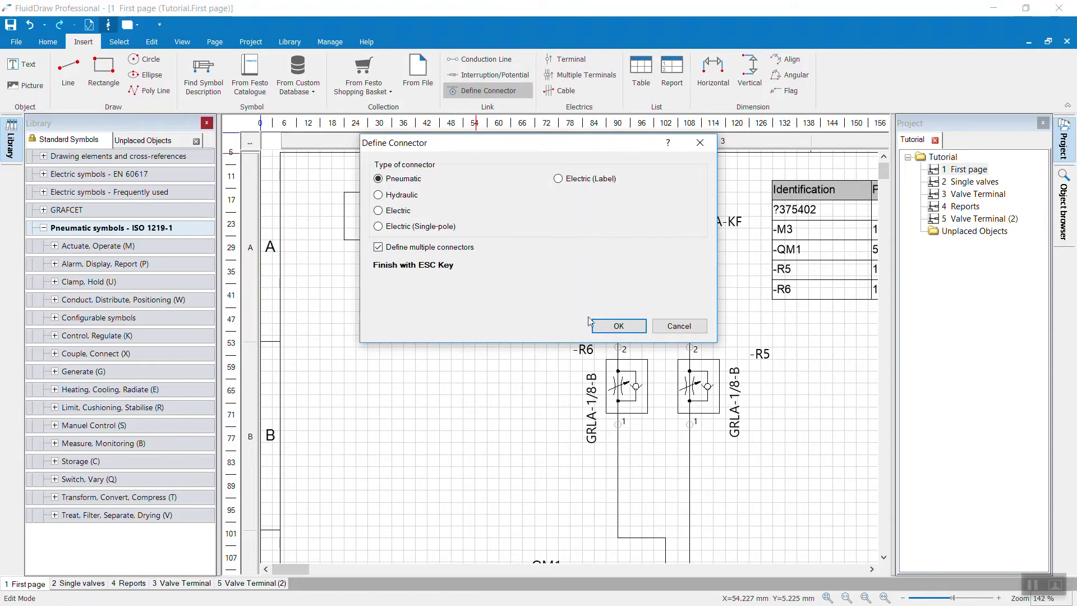
left_click(615, 327)
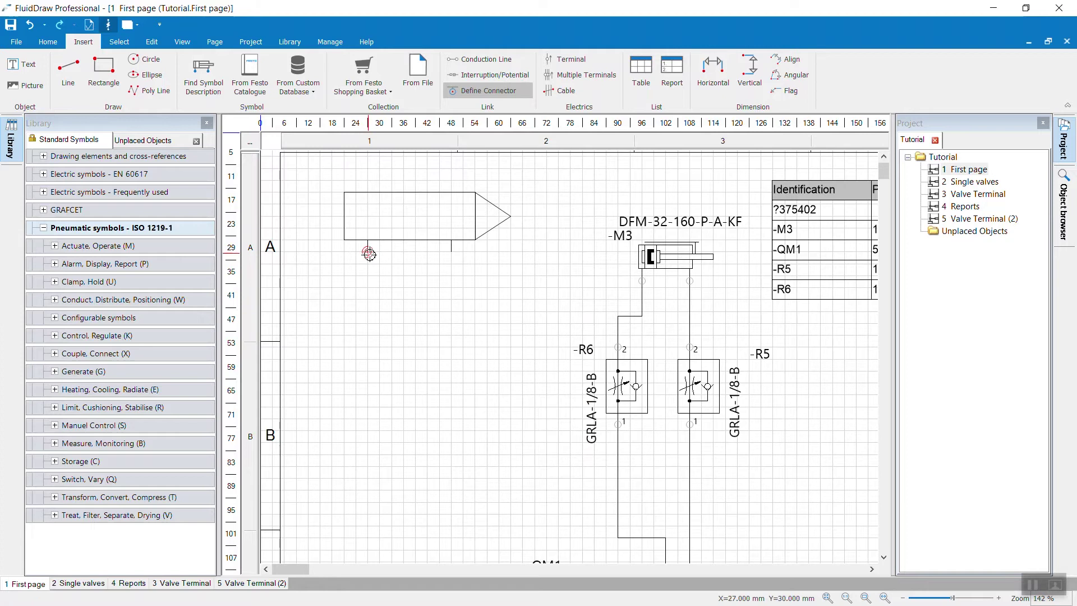
left_click_drag(369, 254, 452, 253)
key("Escape")
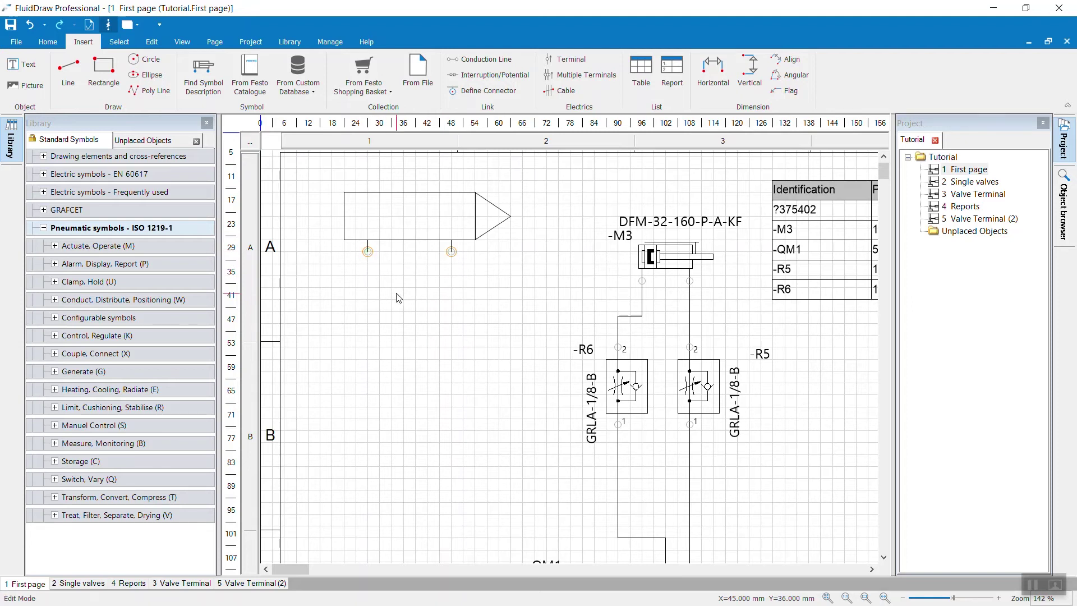
- Set the identification of the symbol's left connector to 1 and the right connector to 2
double_click(368, 252)
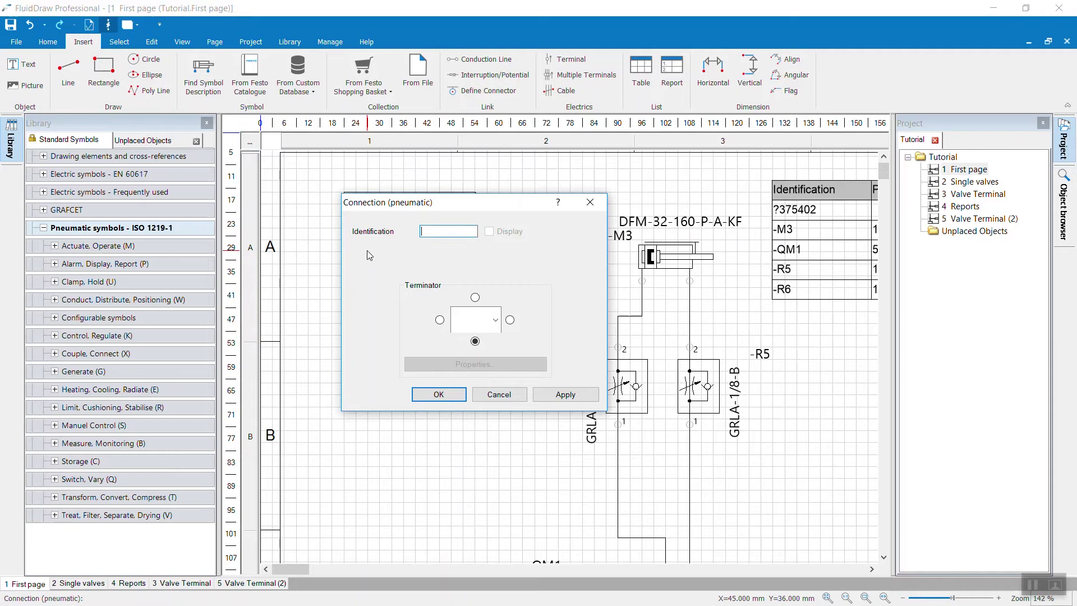
type("1")
left_click(438, 395)
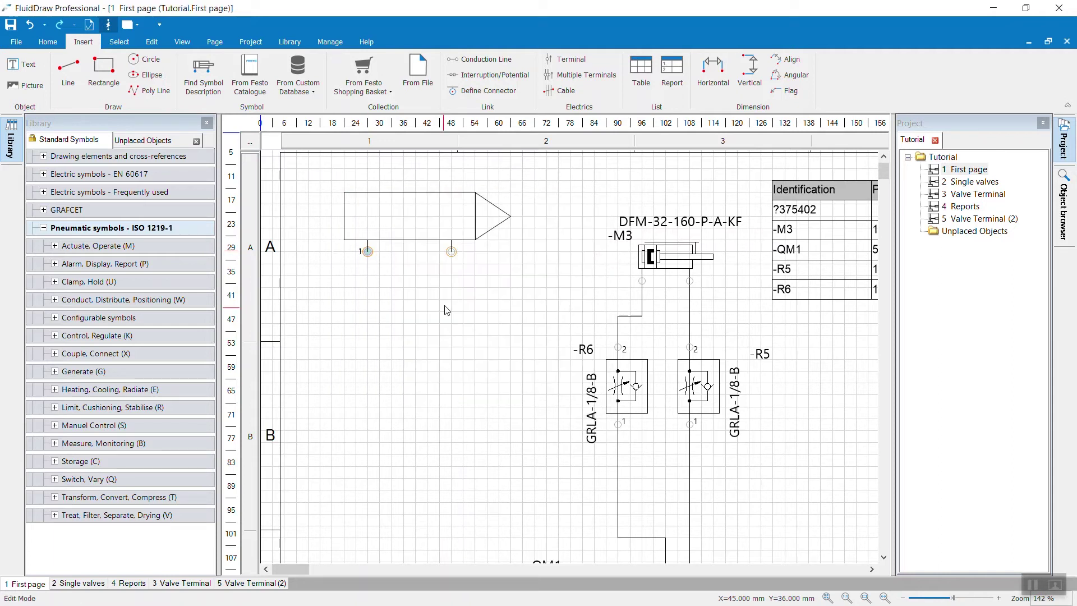
double_click(453, 257)
type("2")
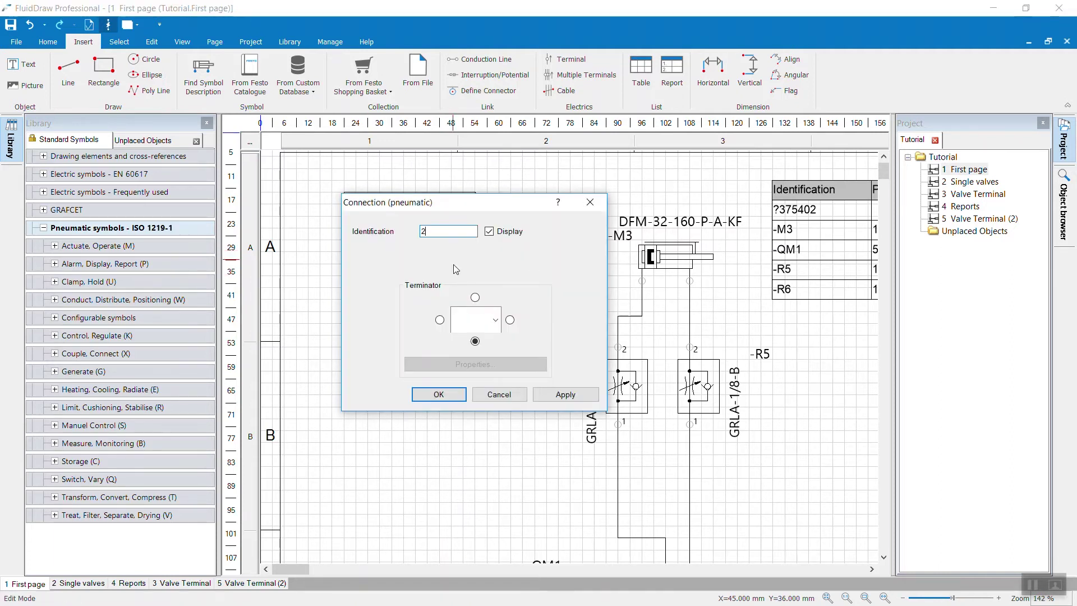
left_click(439, 394)
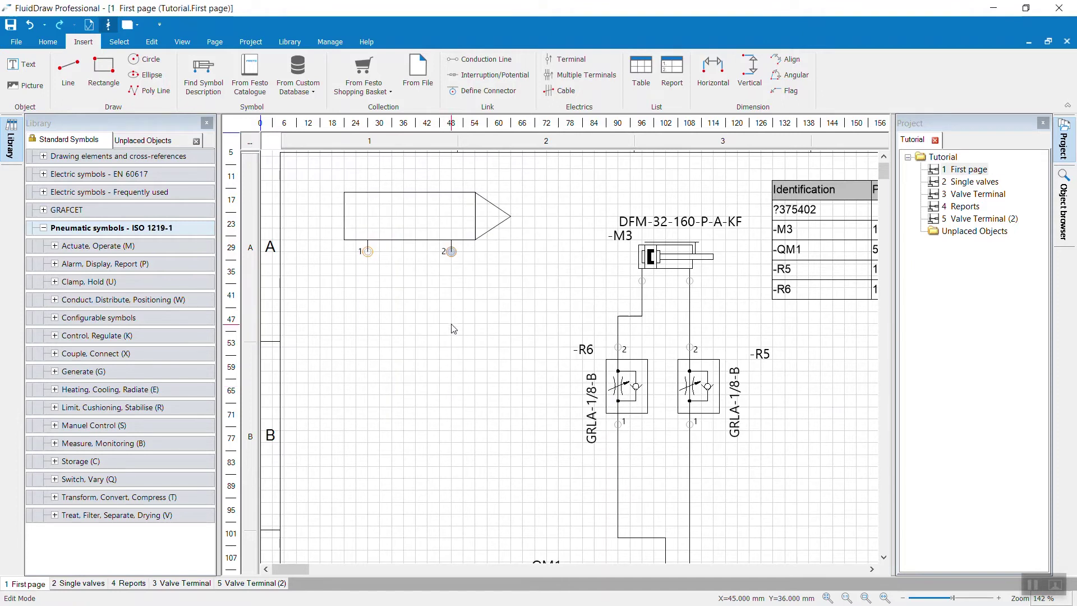
- Set the new macro symbol's identification to X1 in its properties
left_click(425, 217)
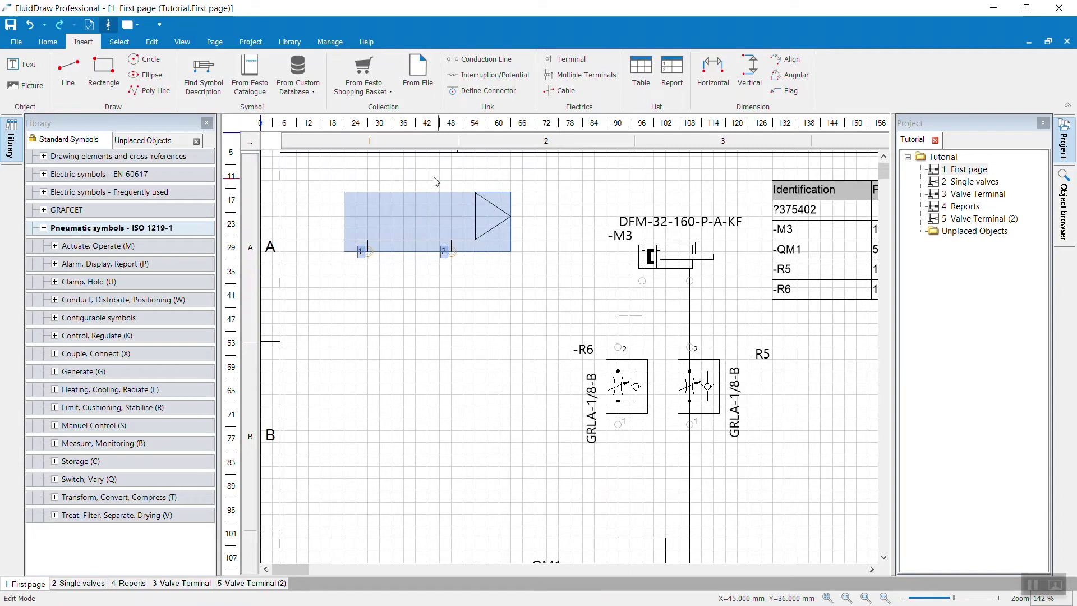
double_click(415, 219)
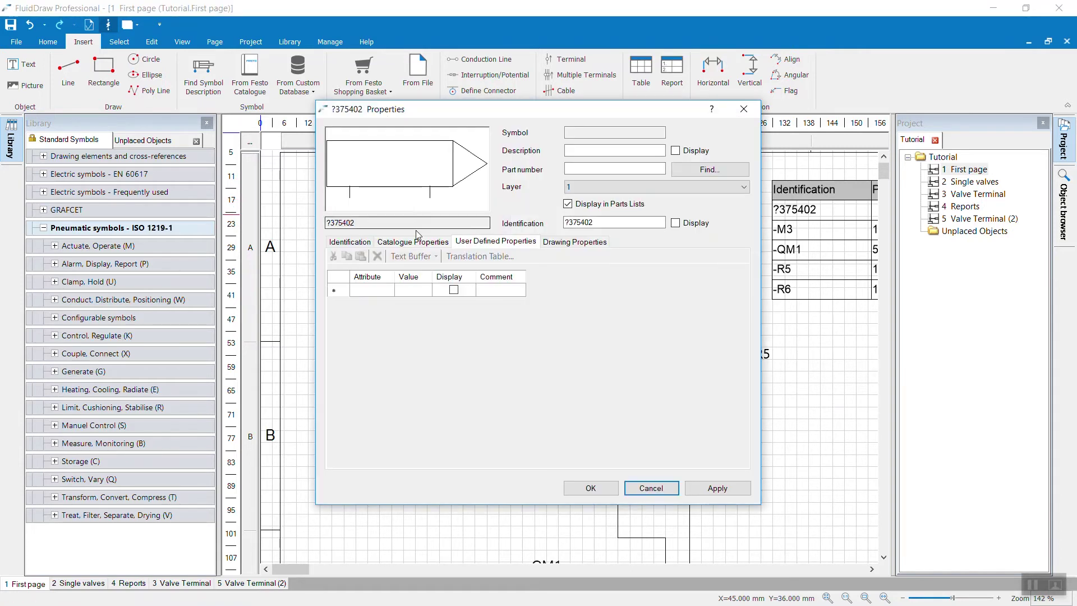
left_click(615, 223)
left_click_drag(603, 222, 558, 220)
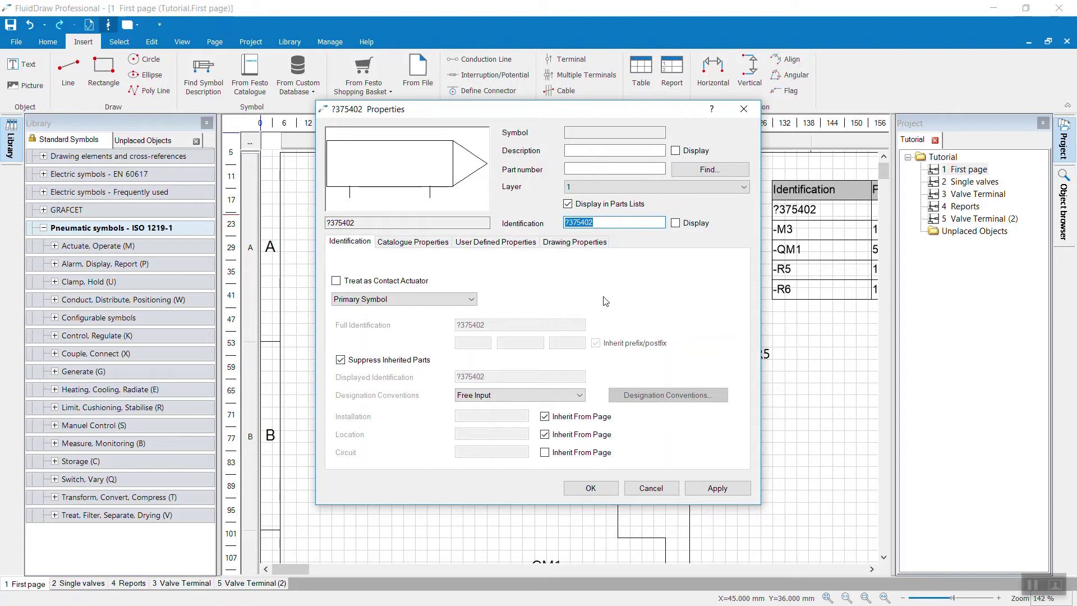
type("X")
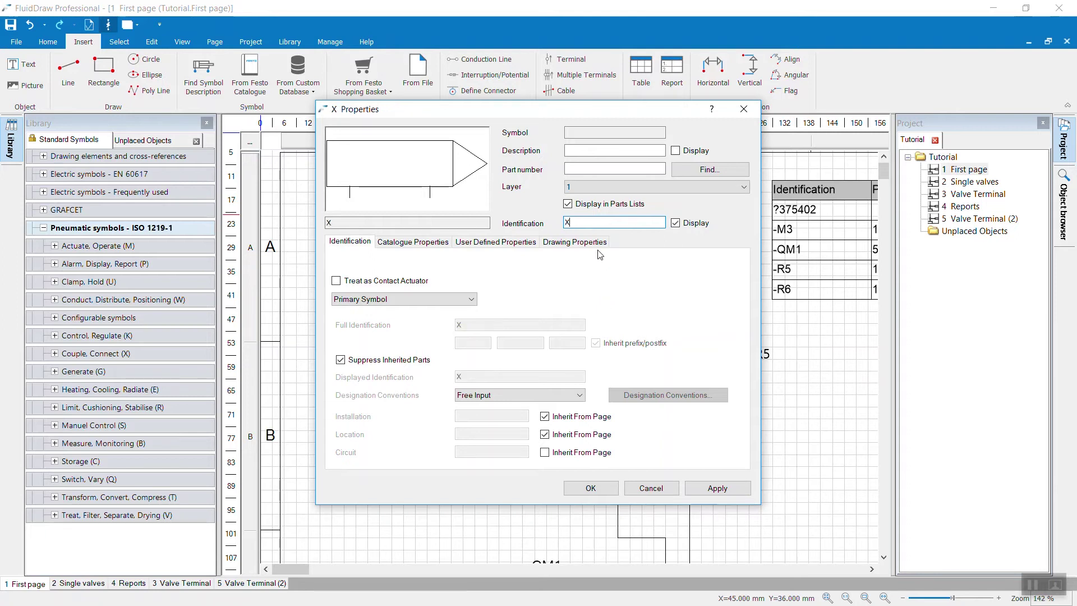
type("1")
- Change the symbol's designation conventions to User Defined and apply the properties
left_click(480, 396)
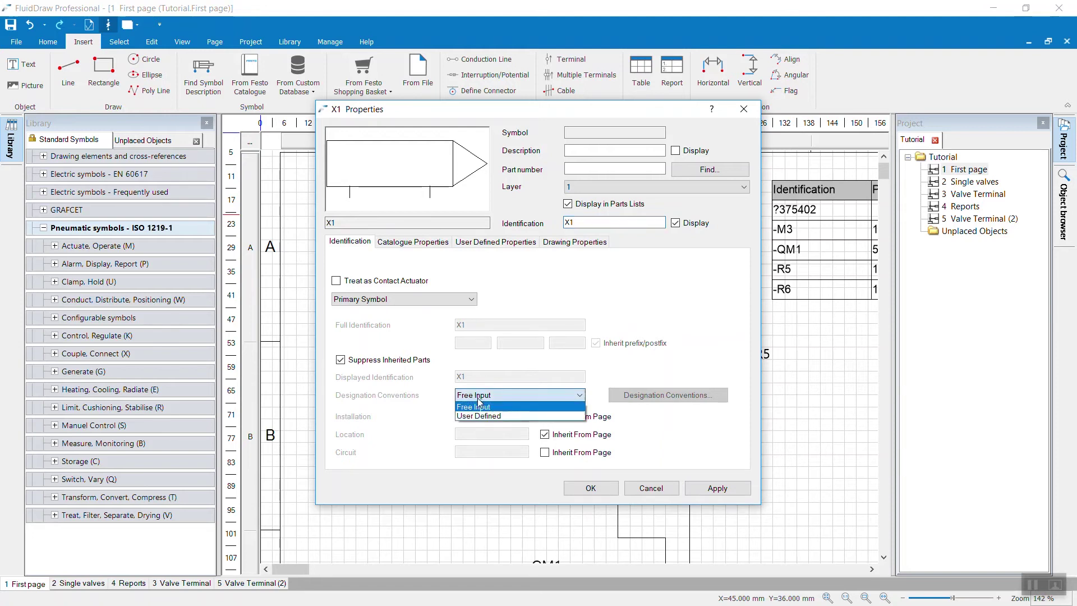
left_click(482, 416)
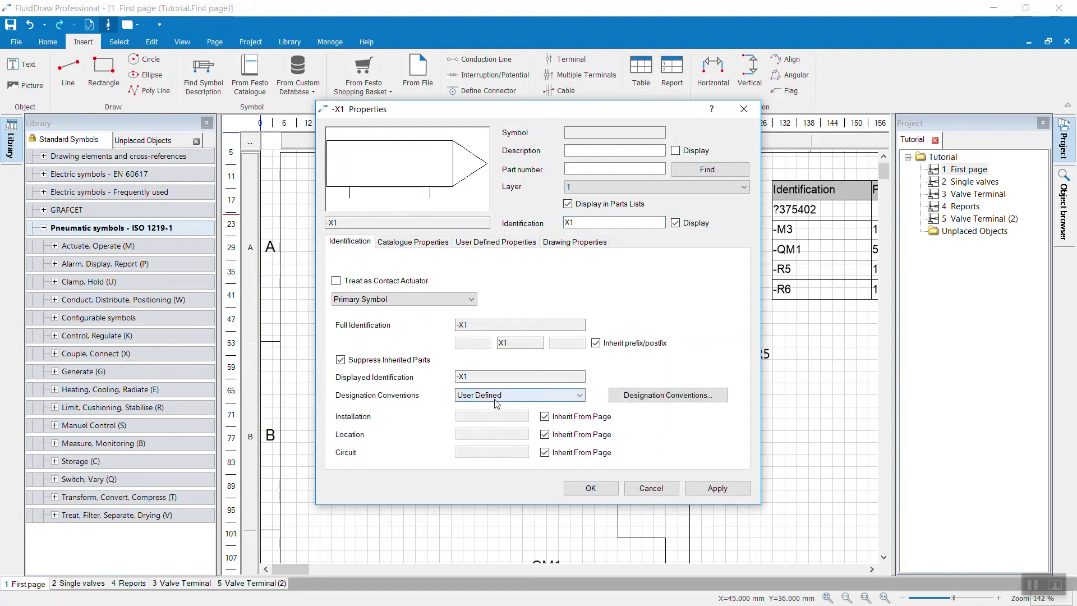
left_click(592, 487)
left_click(509, 310)
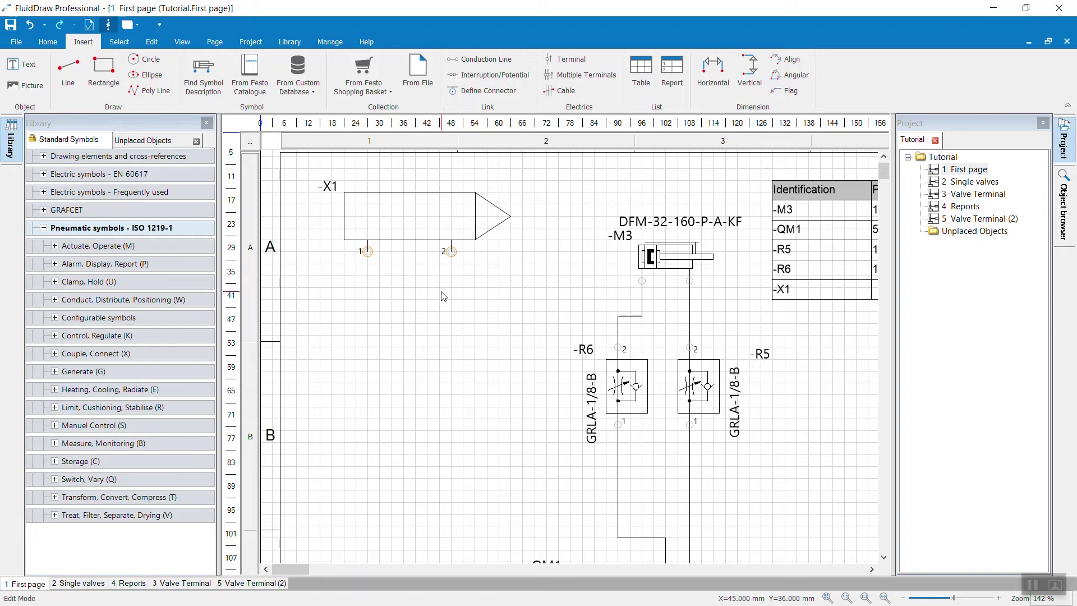
- Connect port 1 of -X1 to the line below -R6 and port 2 to the line below -R5
left_click_drag(367, 251, 618, 537)
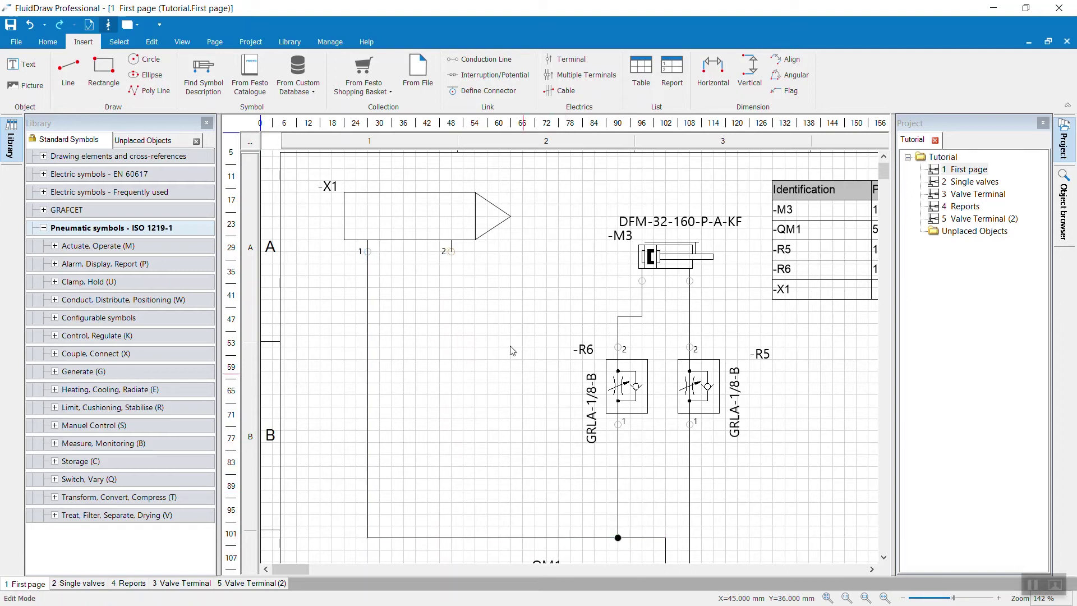
left_click_drag(451, 251, 690, 502)
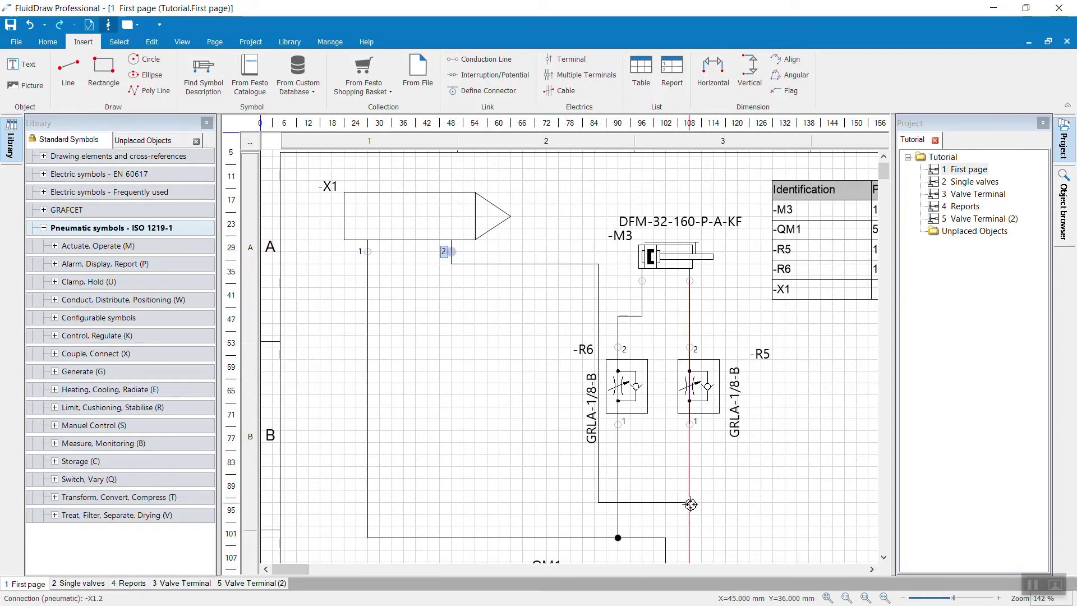
- Reroute port 2's connection line to run straight down from the port, and move symbol -X1 about 12 mm down
left_click_drag(598, 324, 452, 332)
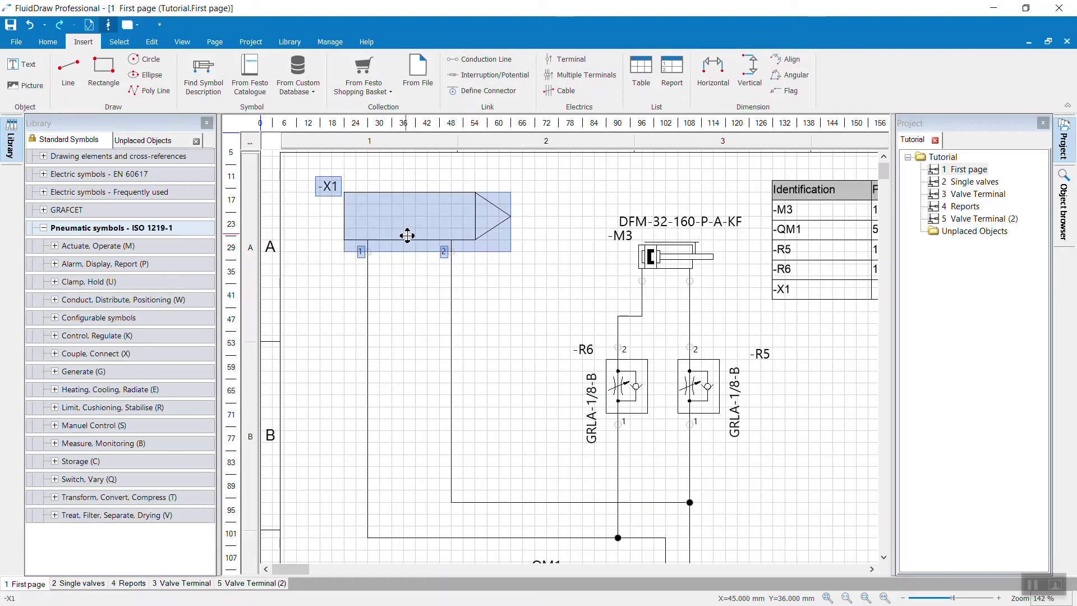
left_click_drag(409, 234, 409, 281)
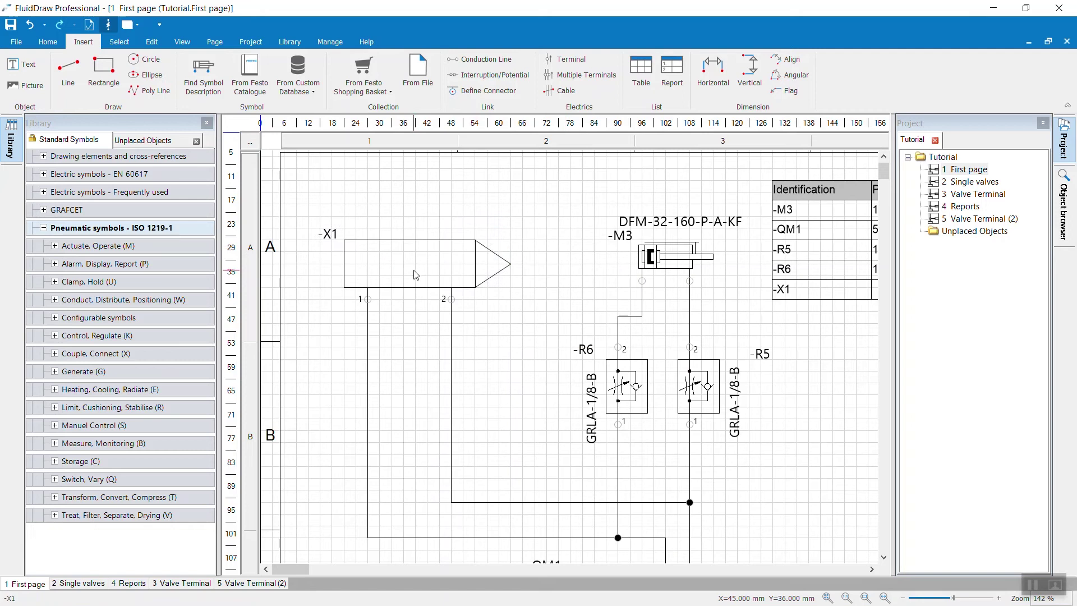
- Duplicate symbol -X1 and place the unconnected copy about 21 mm directly above the original
left_click_drag(405, 268, 410, 216)
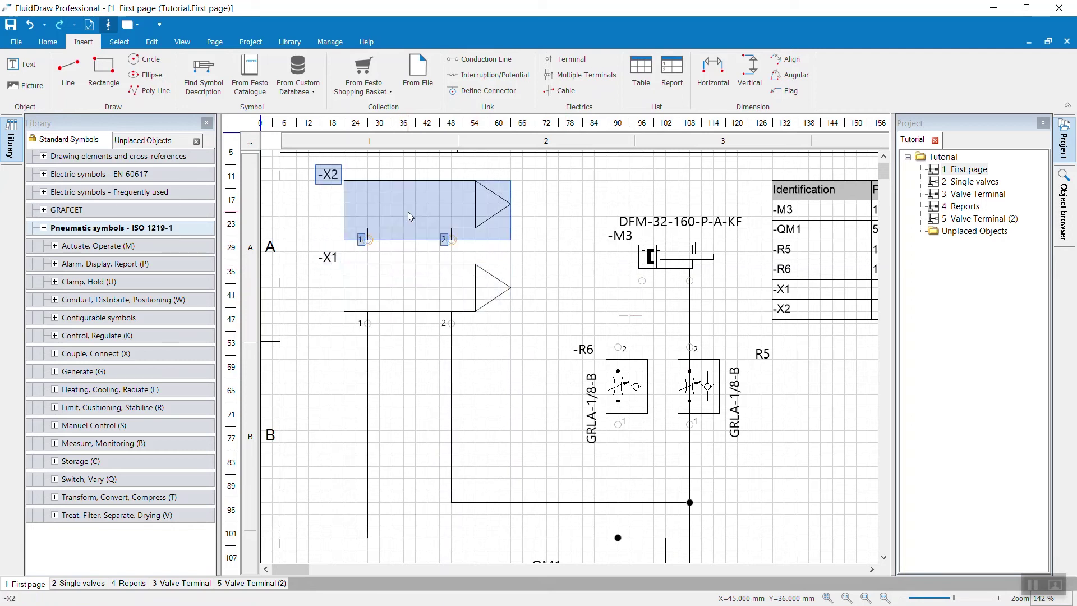
left_click(338, 205)
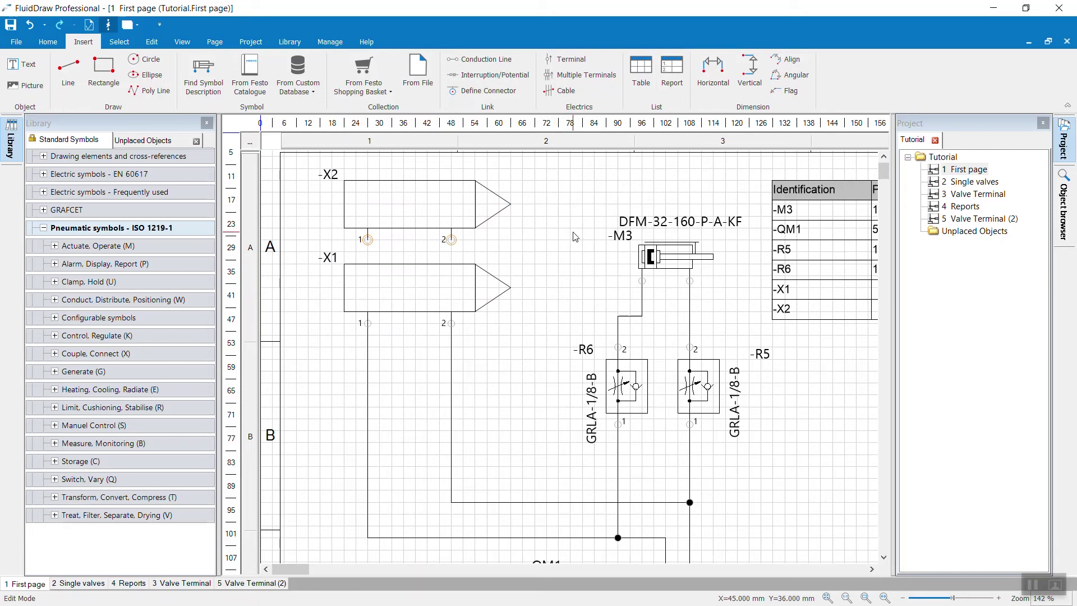
scroll(578, 245, "down", 2, "ctrl")
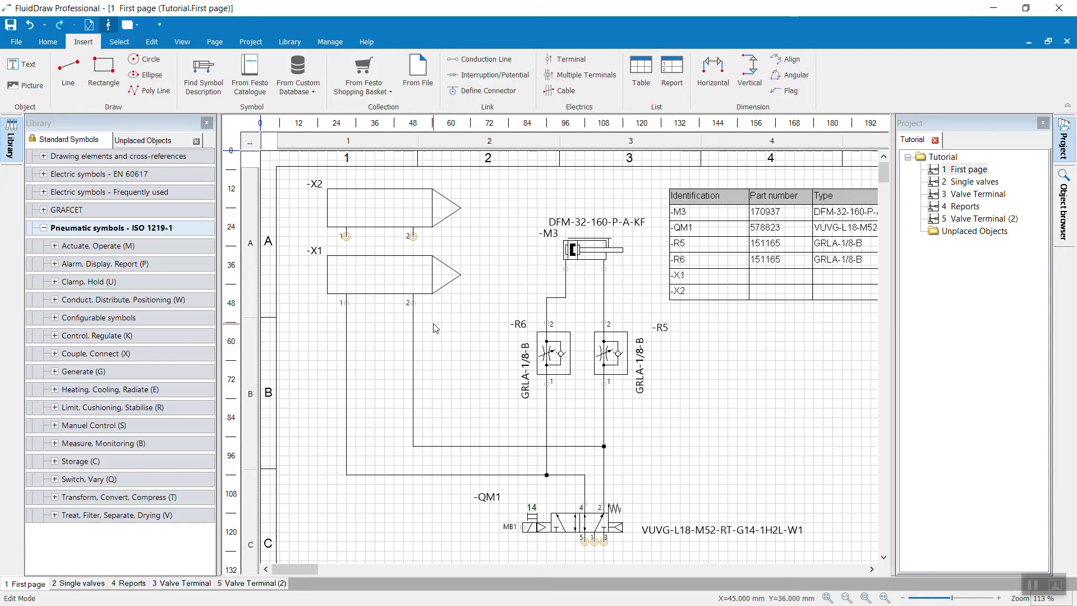
- Create a new symbol library named myIndividualLib in the Tutorials folder, widen the library area and display the new library
left_click(291, 41)
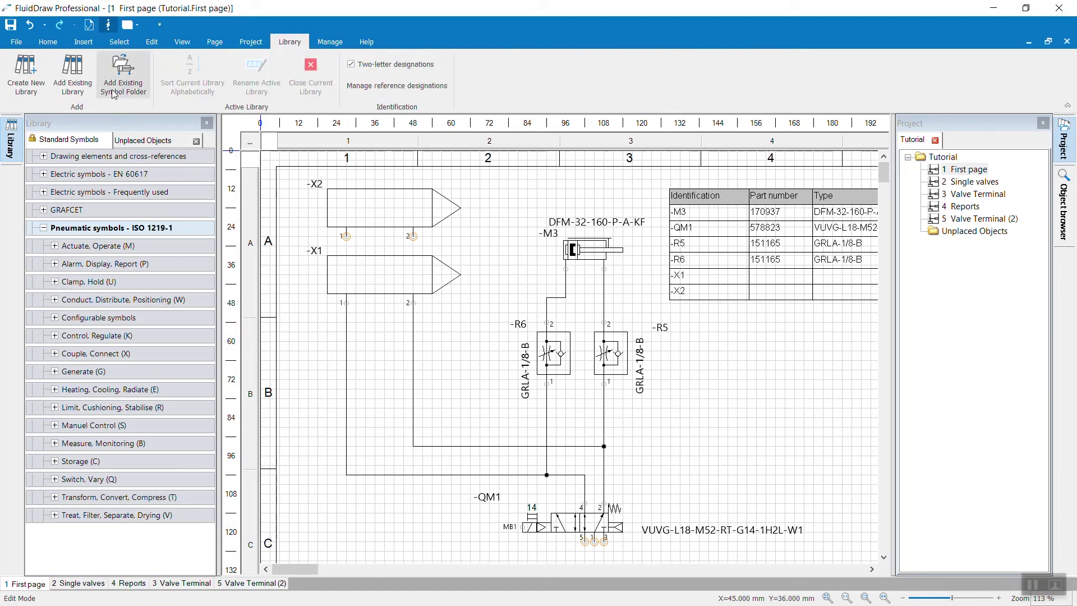
left_click(25, 79)
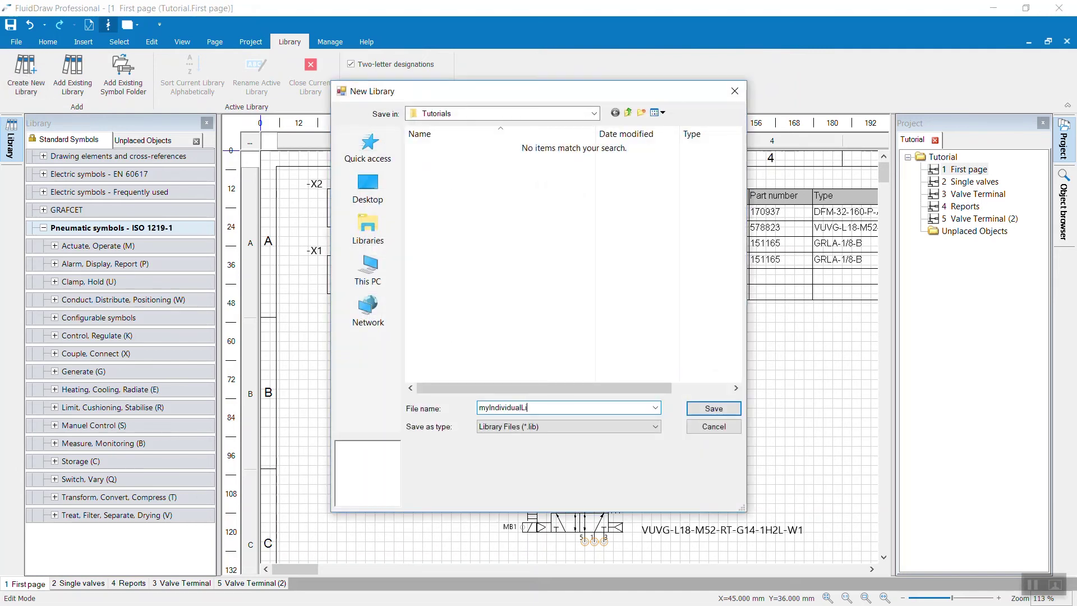
key("Return")
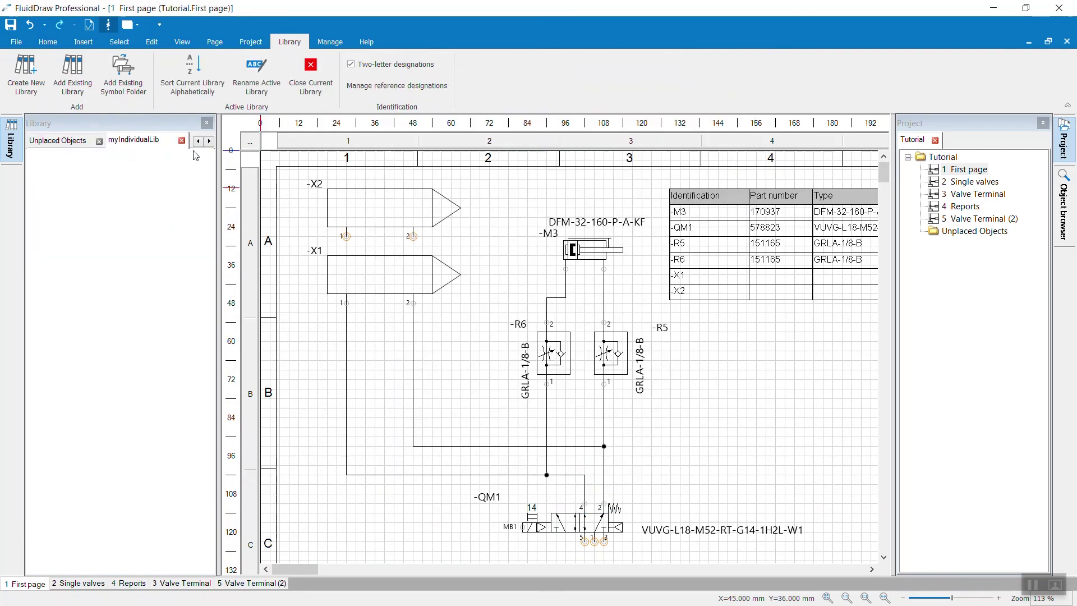
left_click_drag(217, 139, 257, 139)
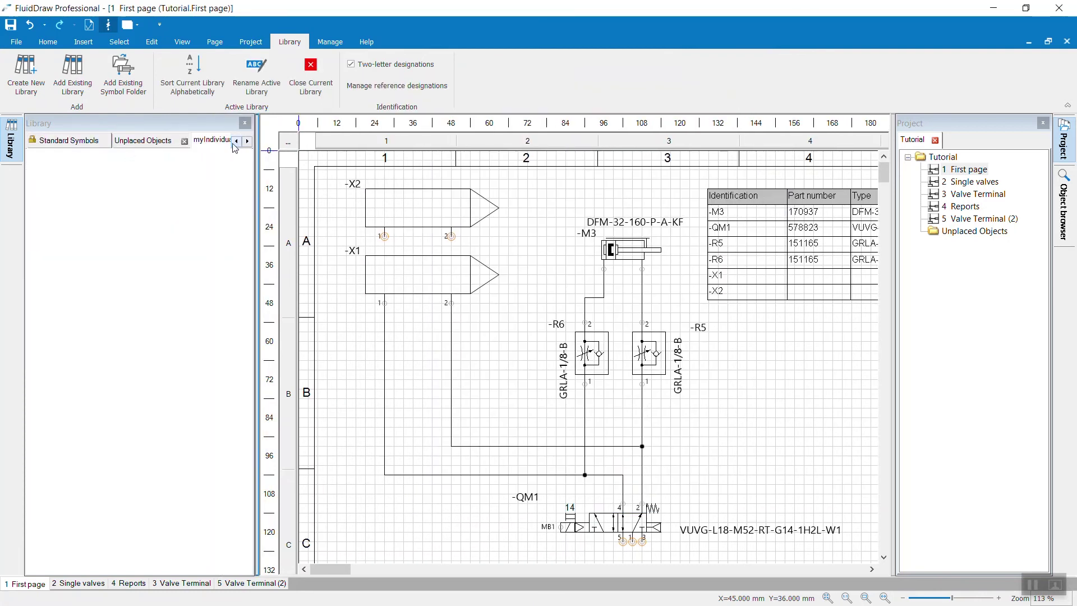
left_click(100, 140)
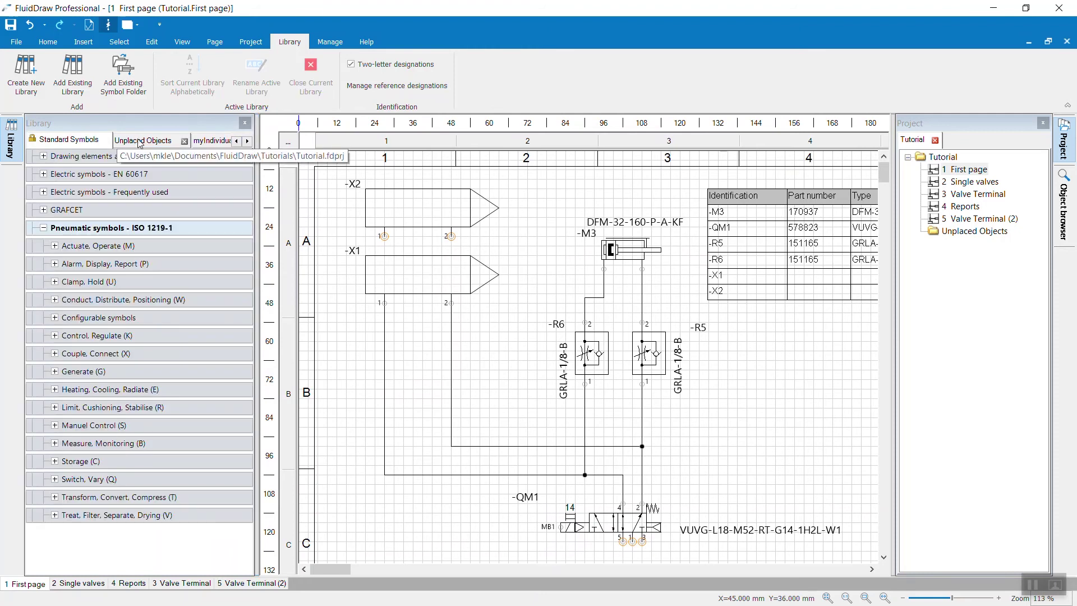
left_click(201, 141)
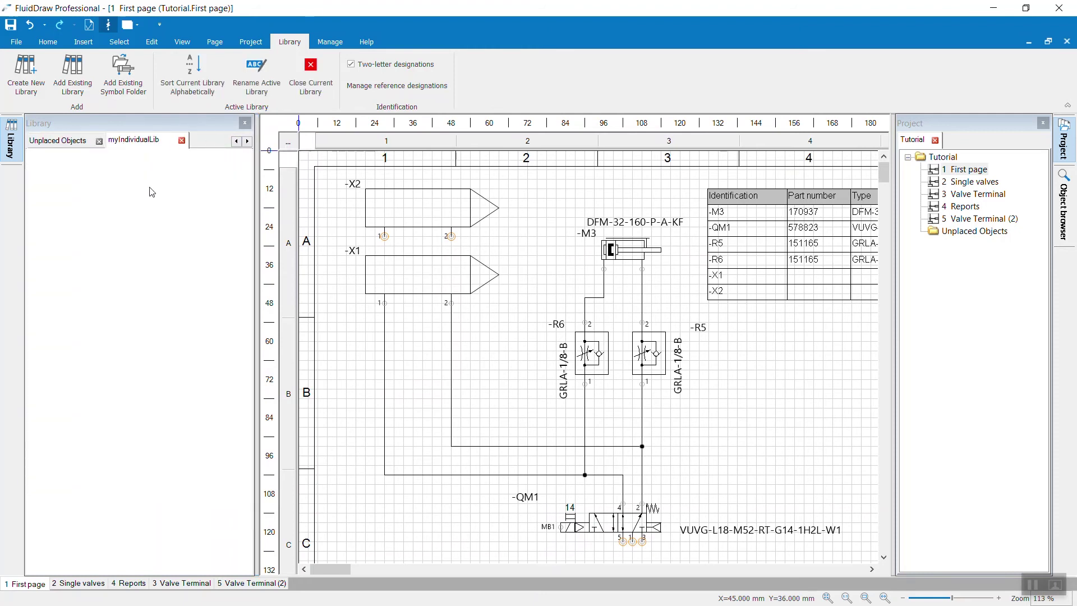
- Add symbol -X1 to myIndividualLib with symbol number 123456 and the description myNewSymbol
left_click_drag(435, 276, 57, 179)
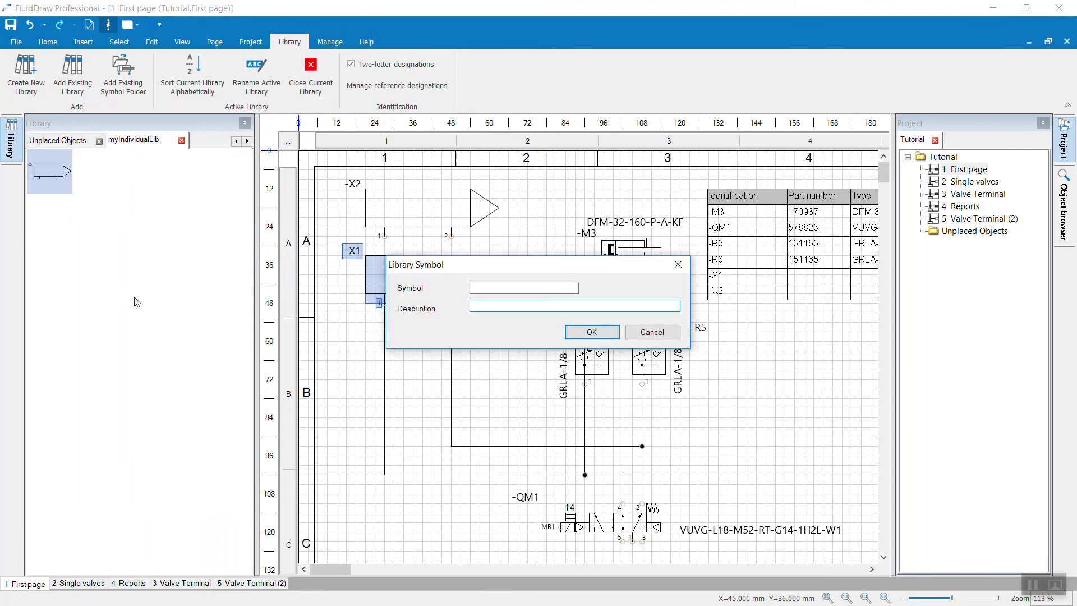
left_click(505, 287)
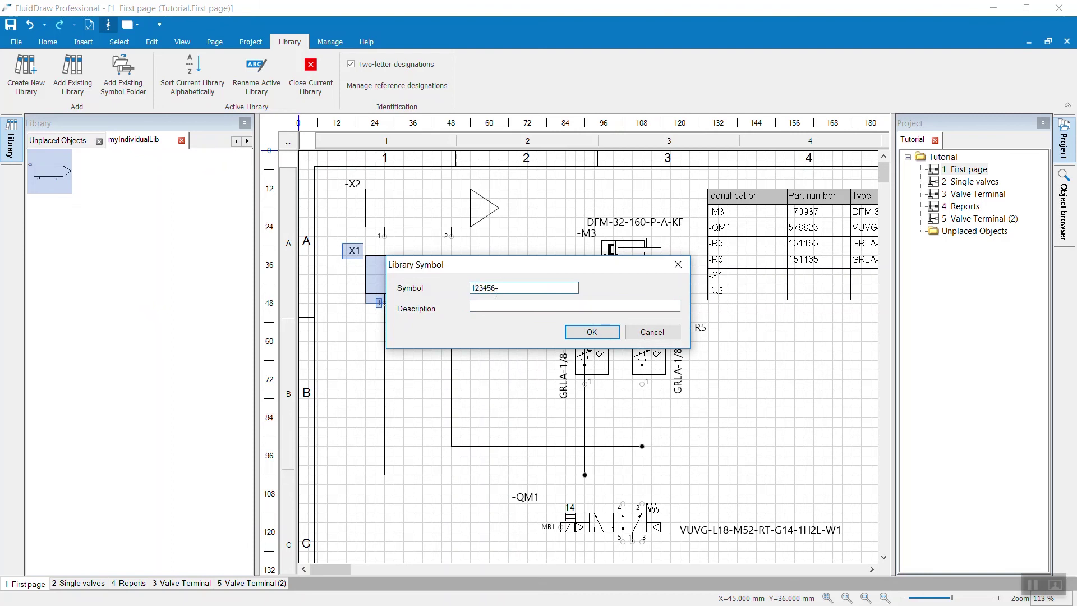
left_click(501, 305)
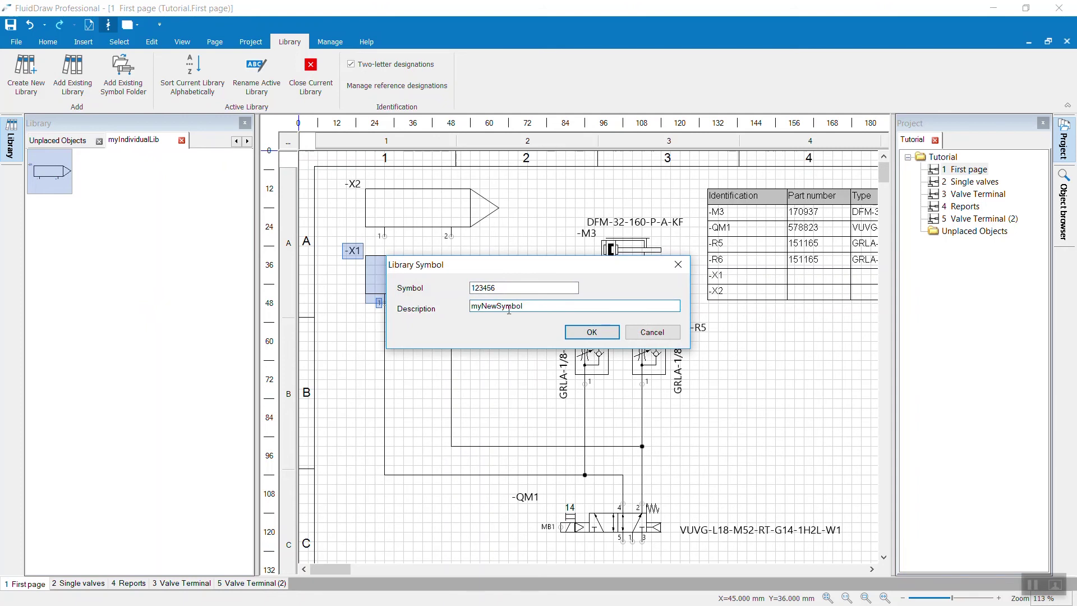
left_click(592, 332)
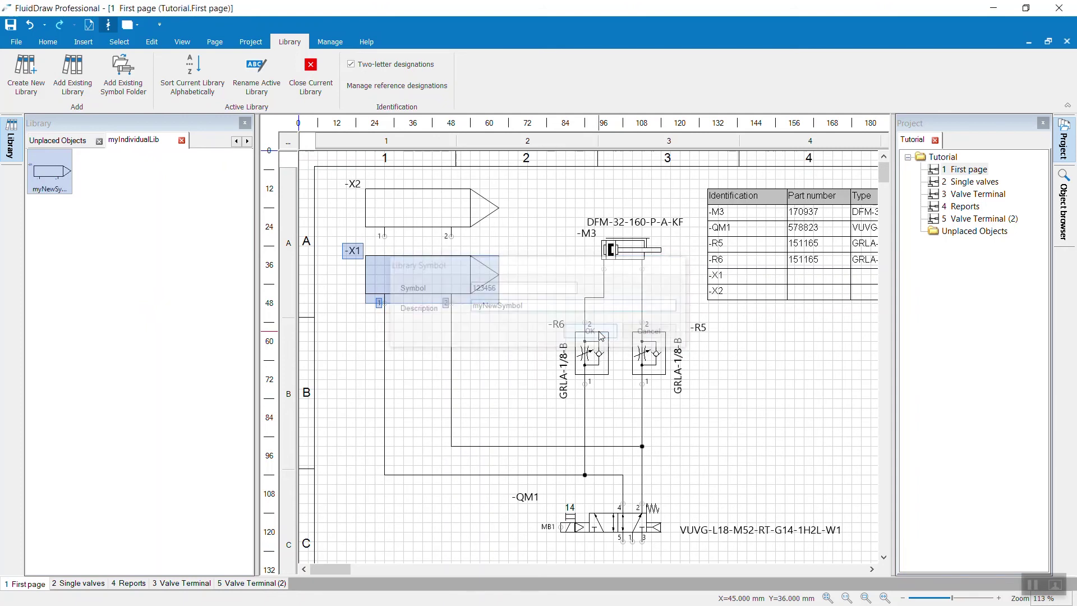
left_click(498, 354)
- Insert myNewSymbol from myIndividualLib into the free area of the drawing below the parts table
scroll(498, 353, "down", 1, "ctrl")
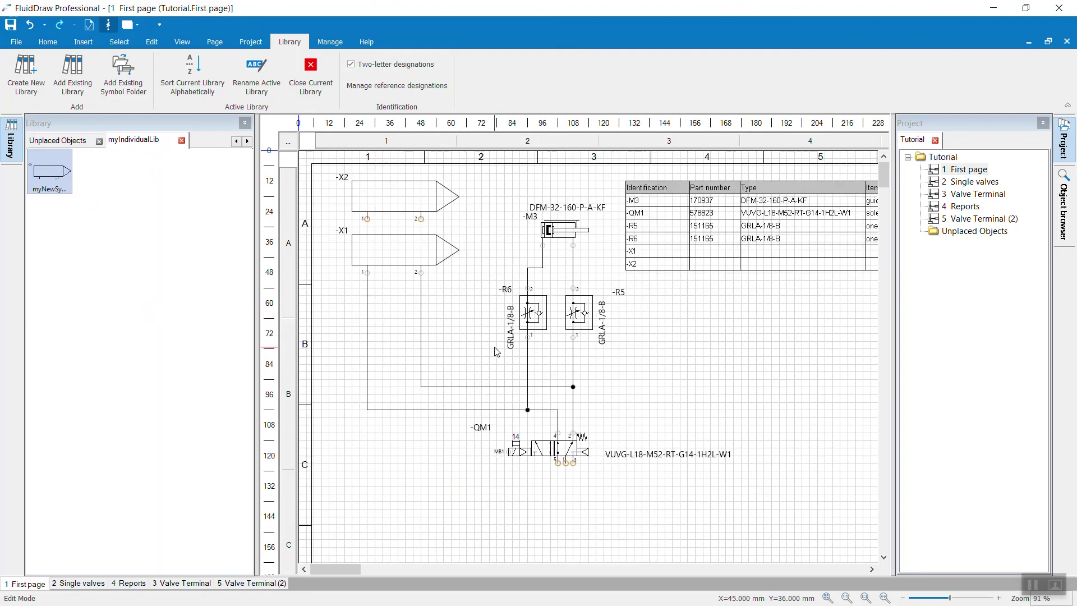
left_click_drag(39, 167, 729, 345)
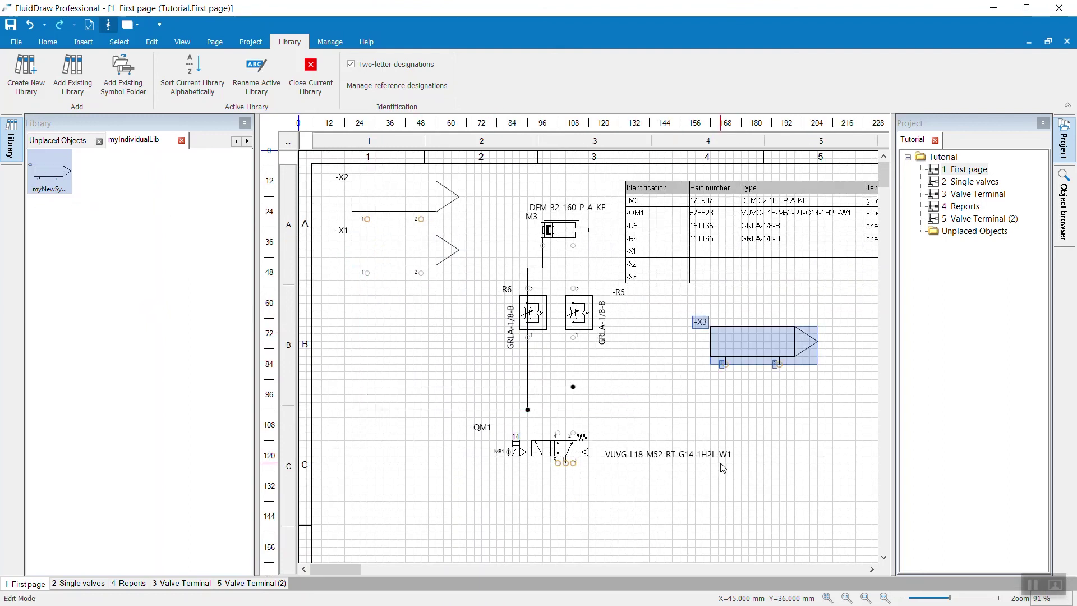
left_click(746, 415)
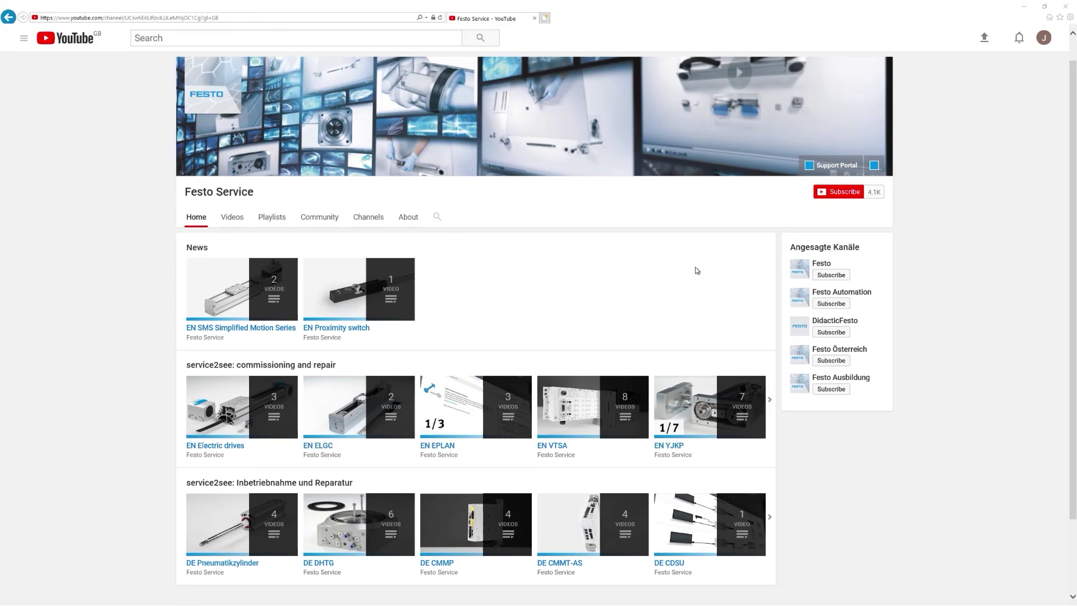
left_click(834, 194)
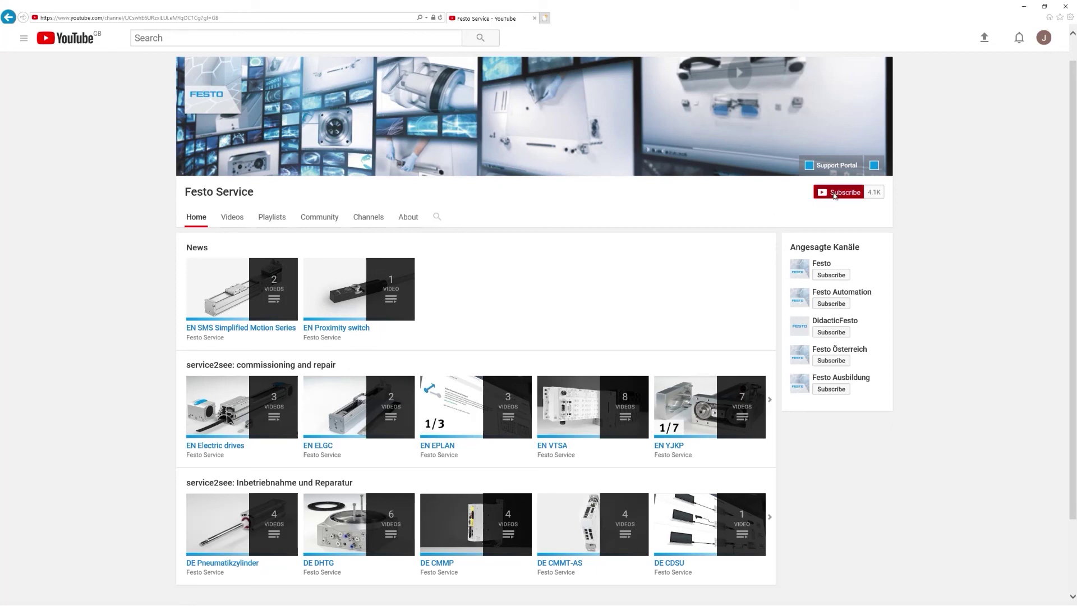